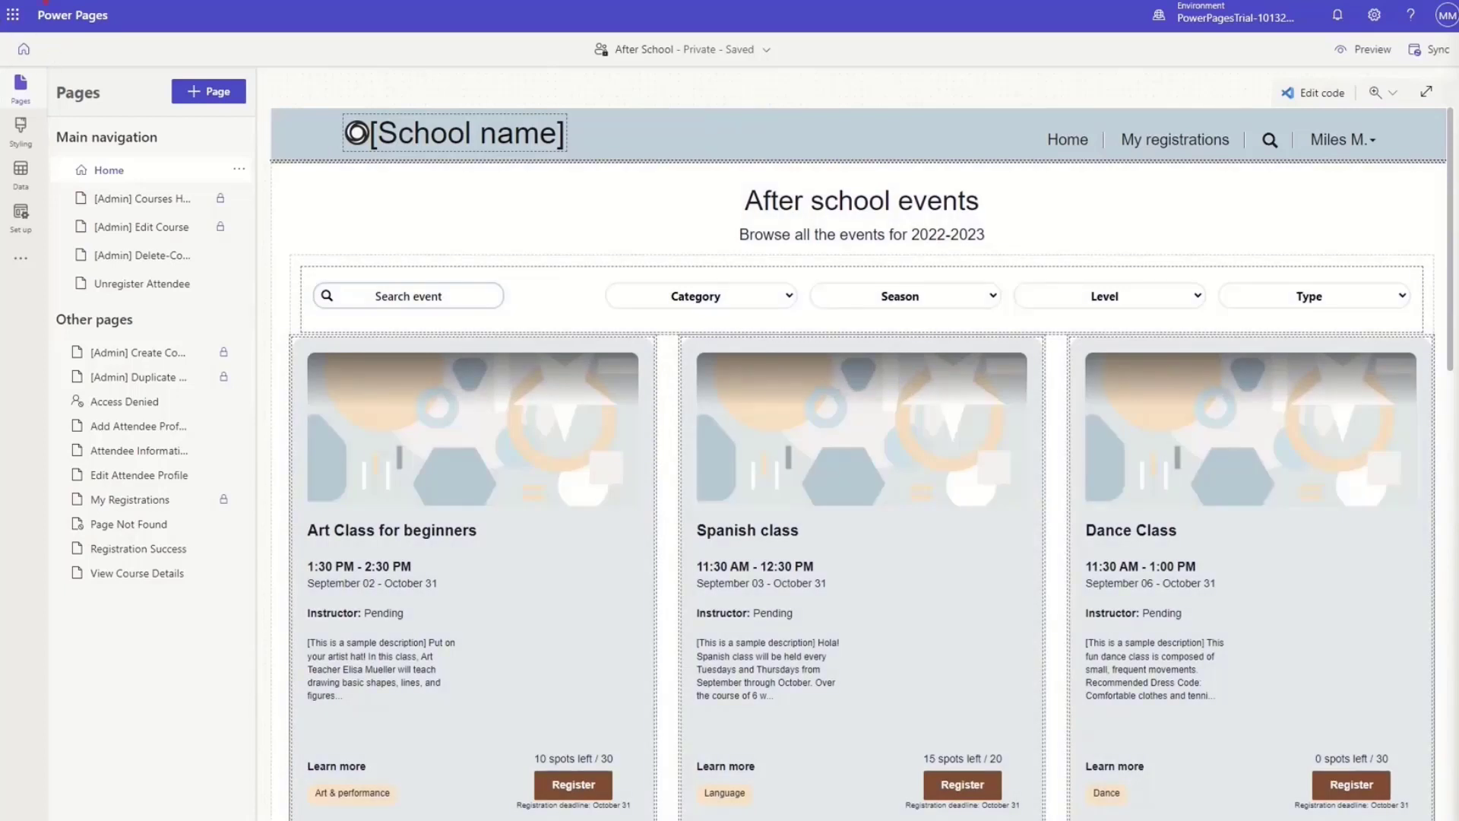
- Create a page named 'Demo' from the standard Page layout in the main navigation
mouse_move(47, 66)
left_mouse_down()
mouse_move(278, 528)
mouse_move(264, 676)
mouse_move(263, 639)
left_mouse_up()
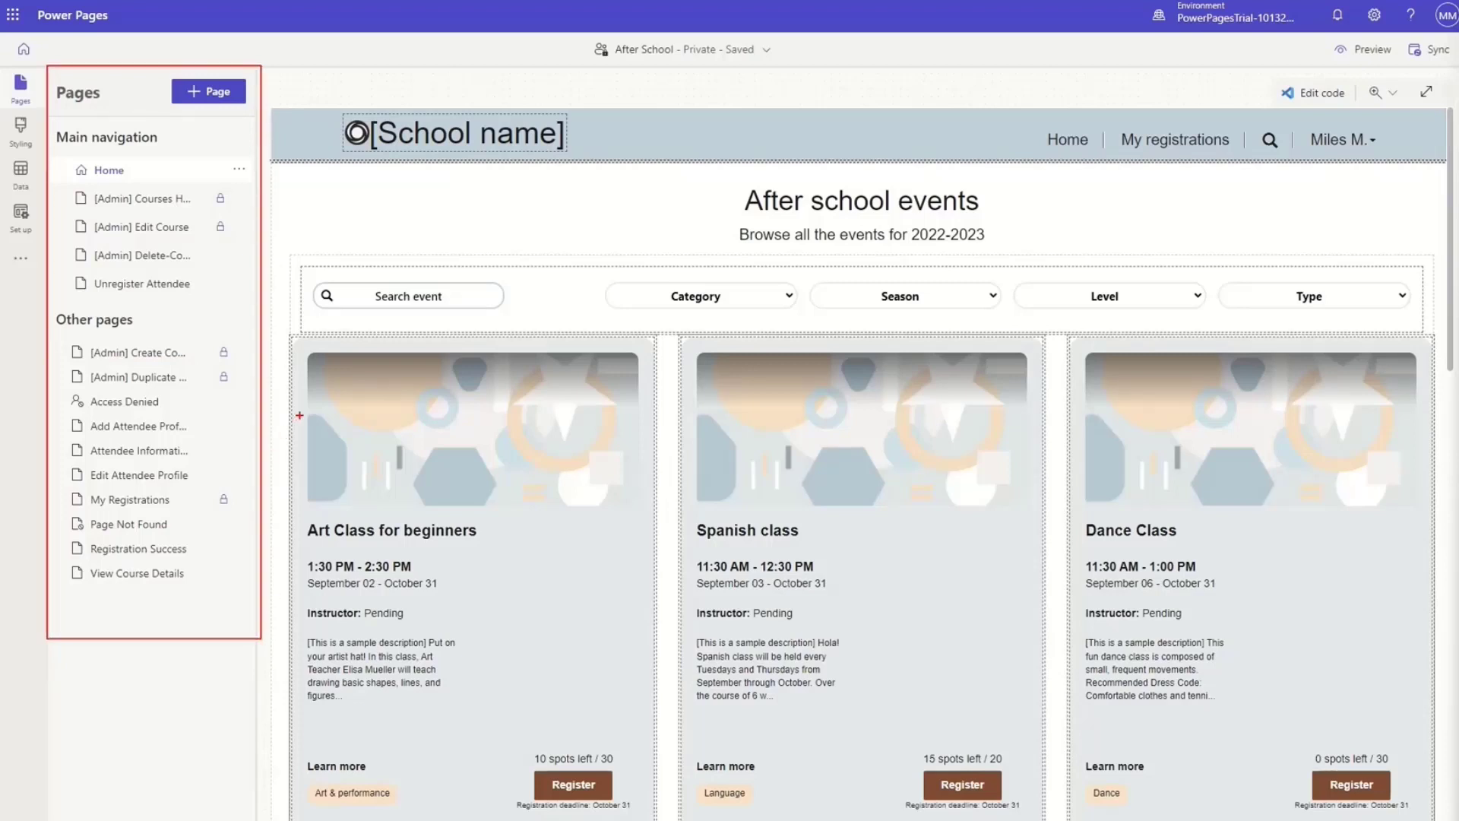
left_click(212, 91)
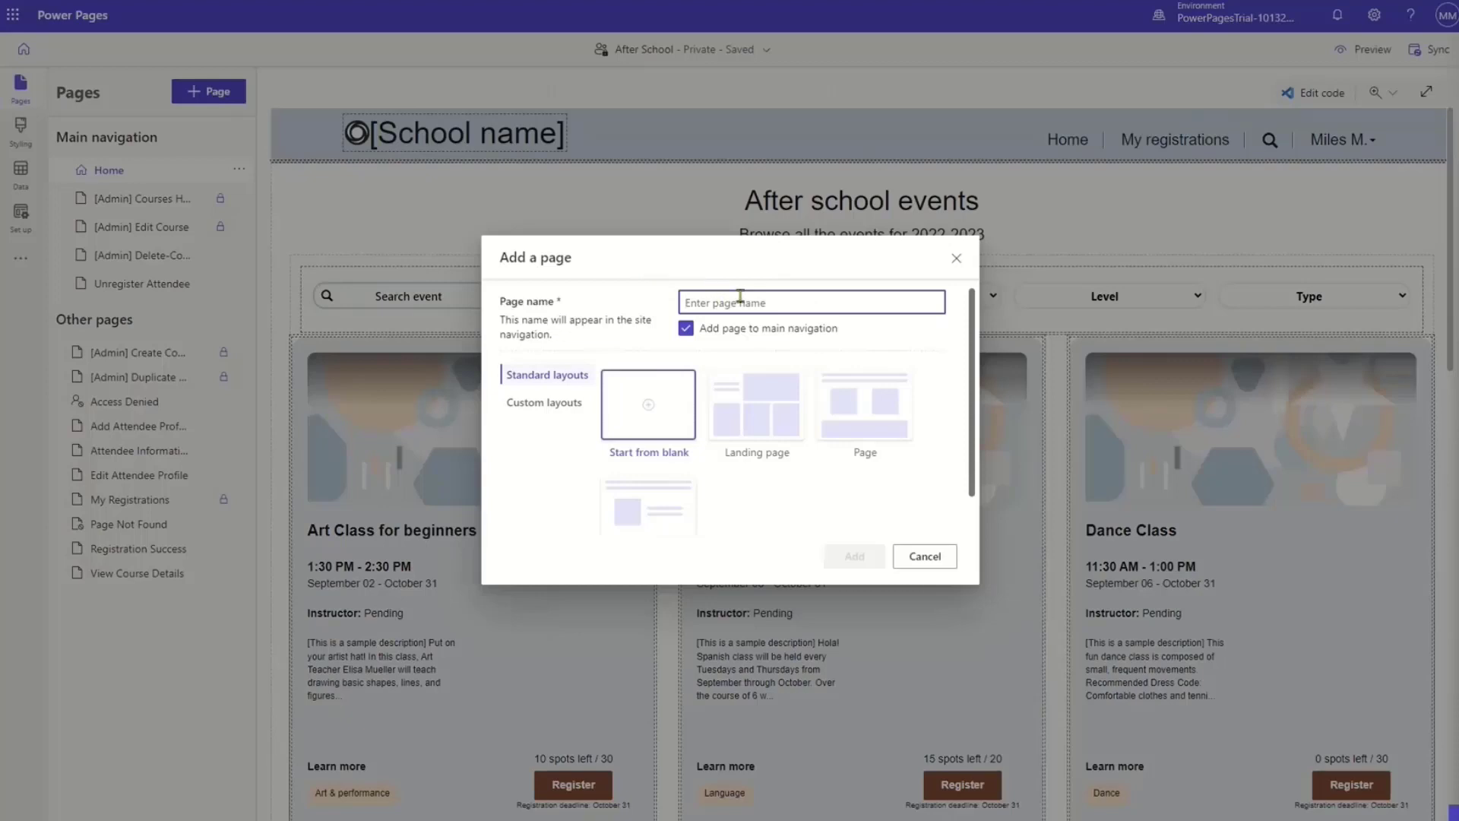
type("Demo")
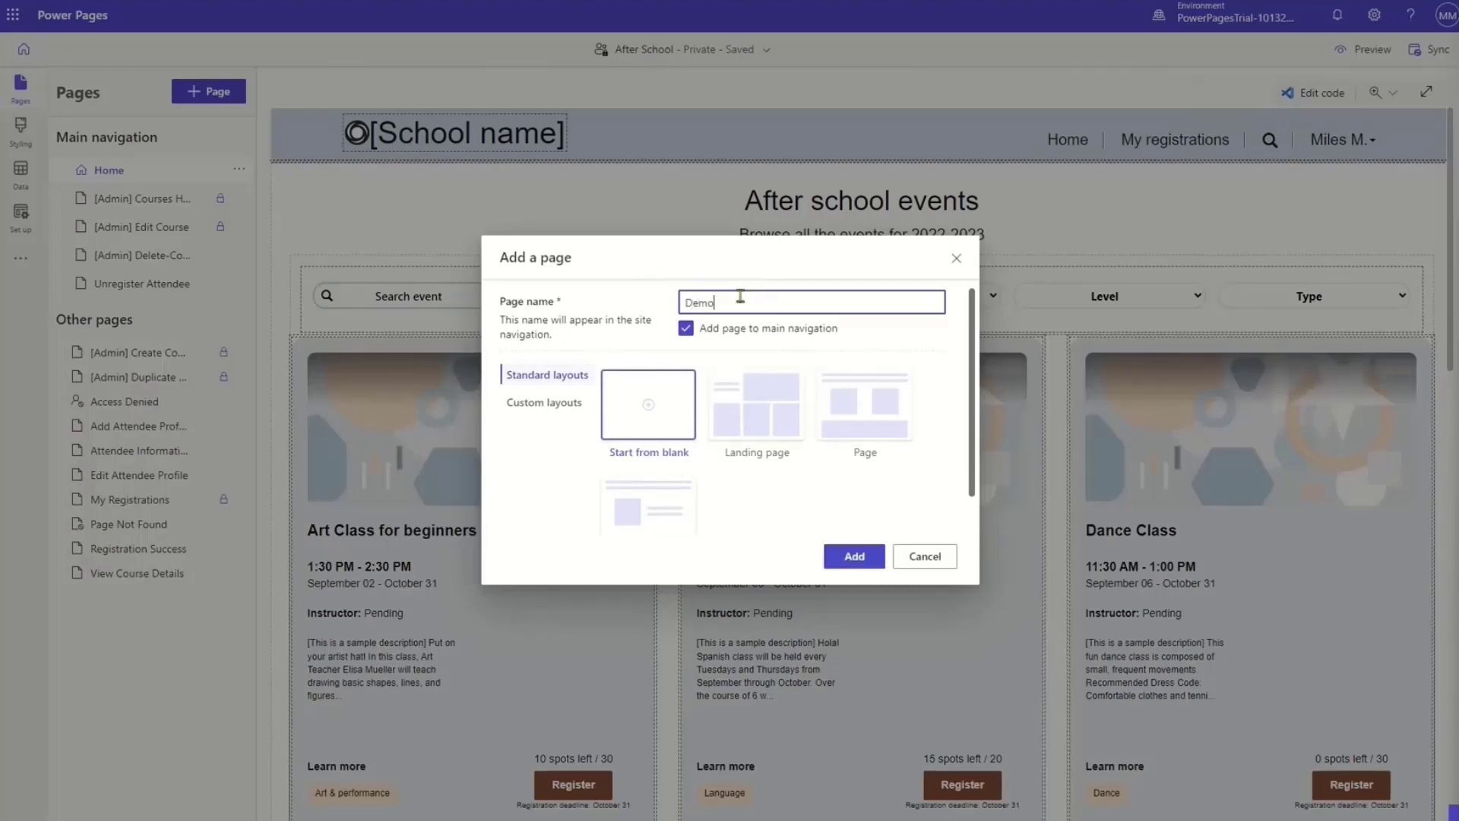
left_click(855, 414)
left_click(854, 557)
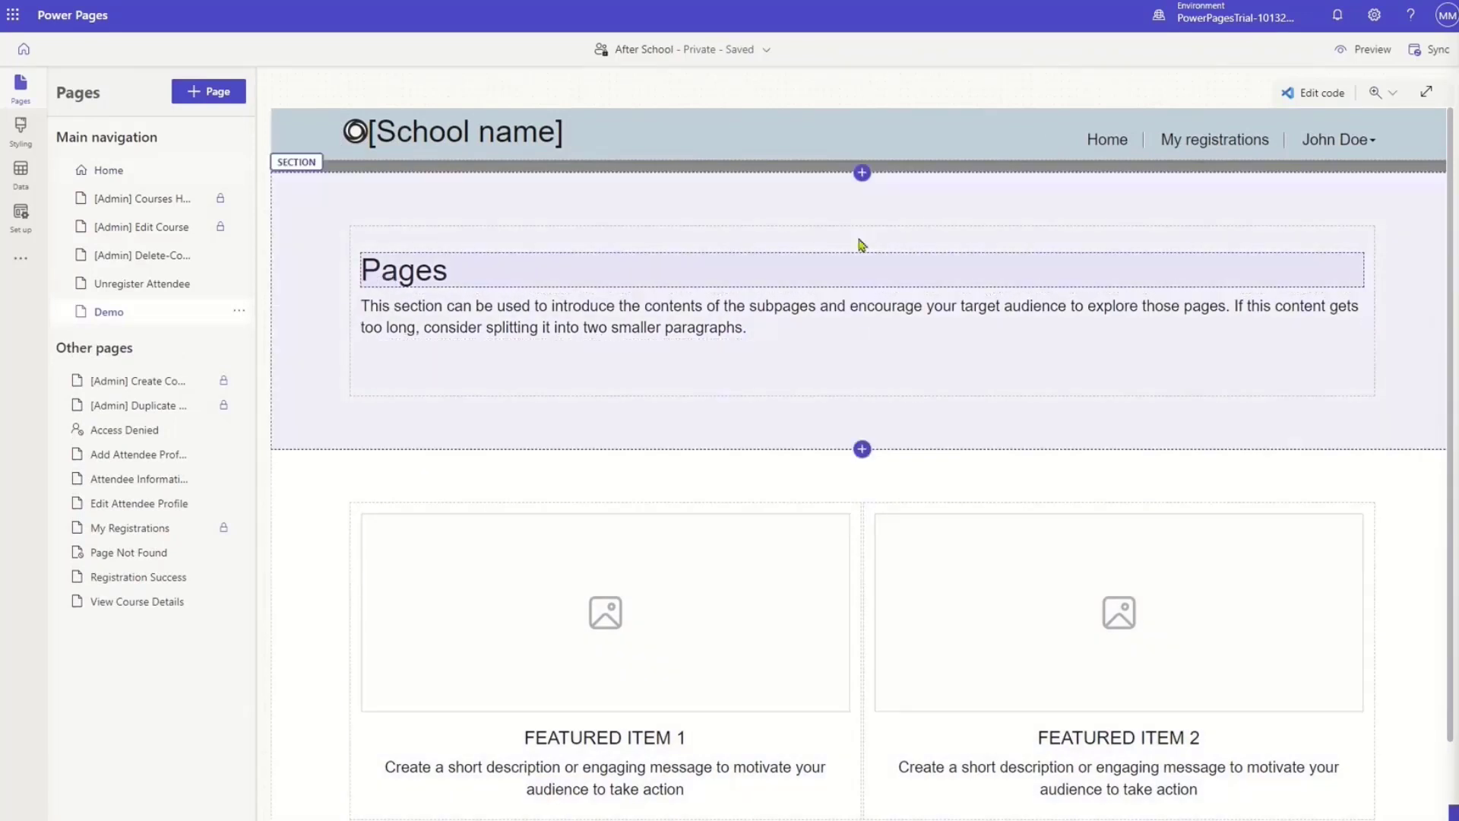
- Insert a 1 Column section at the top of the Demo page canvas
left_click(864, 174)
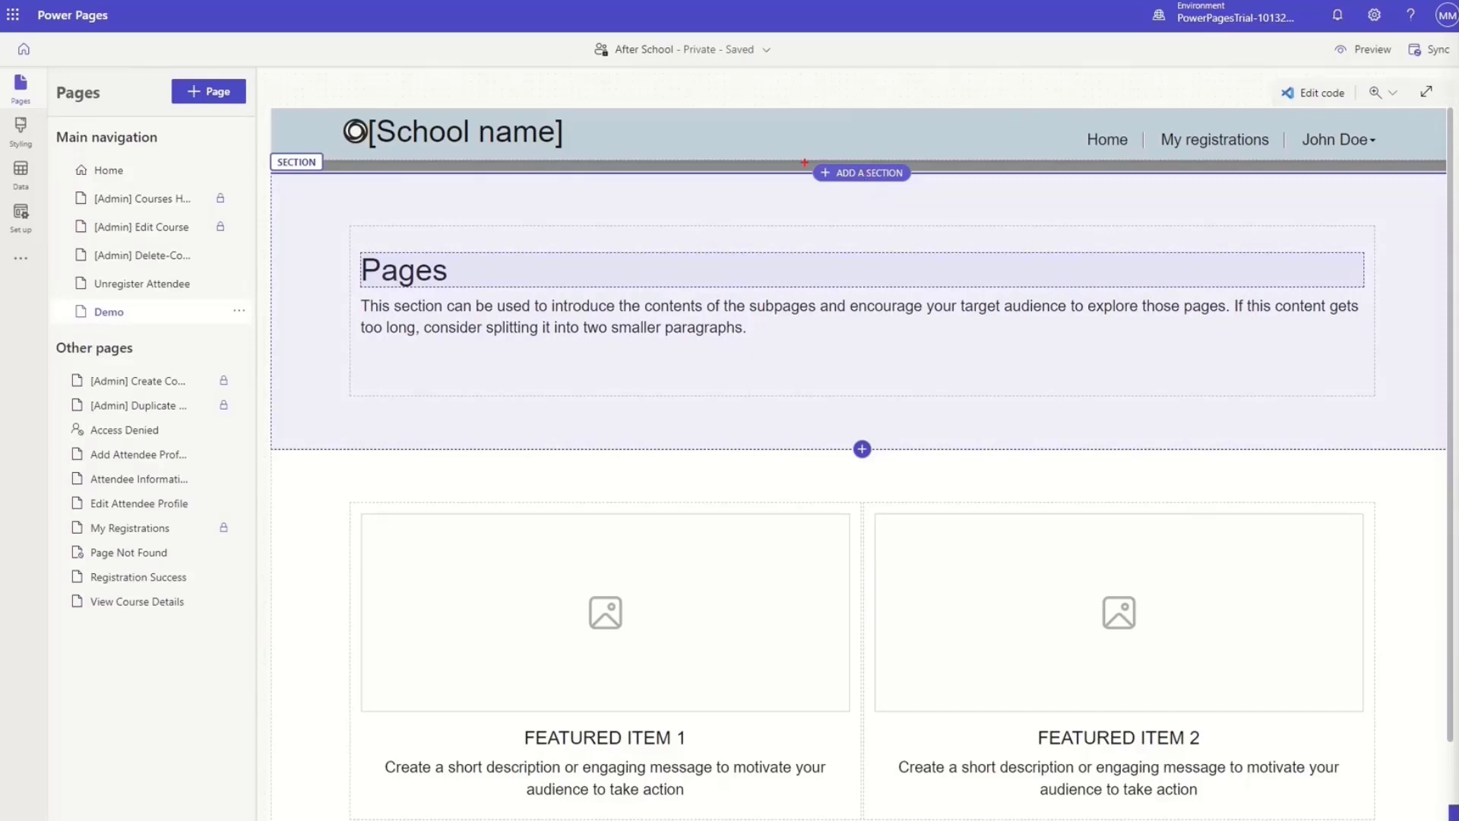
left_click_drag(804, 161, 918, 187)
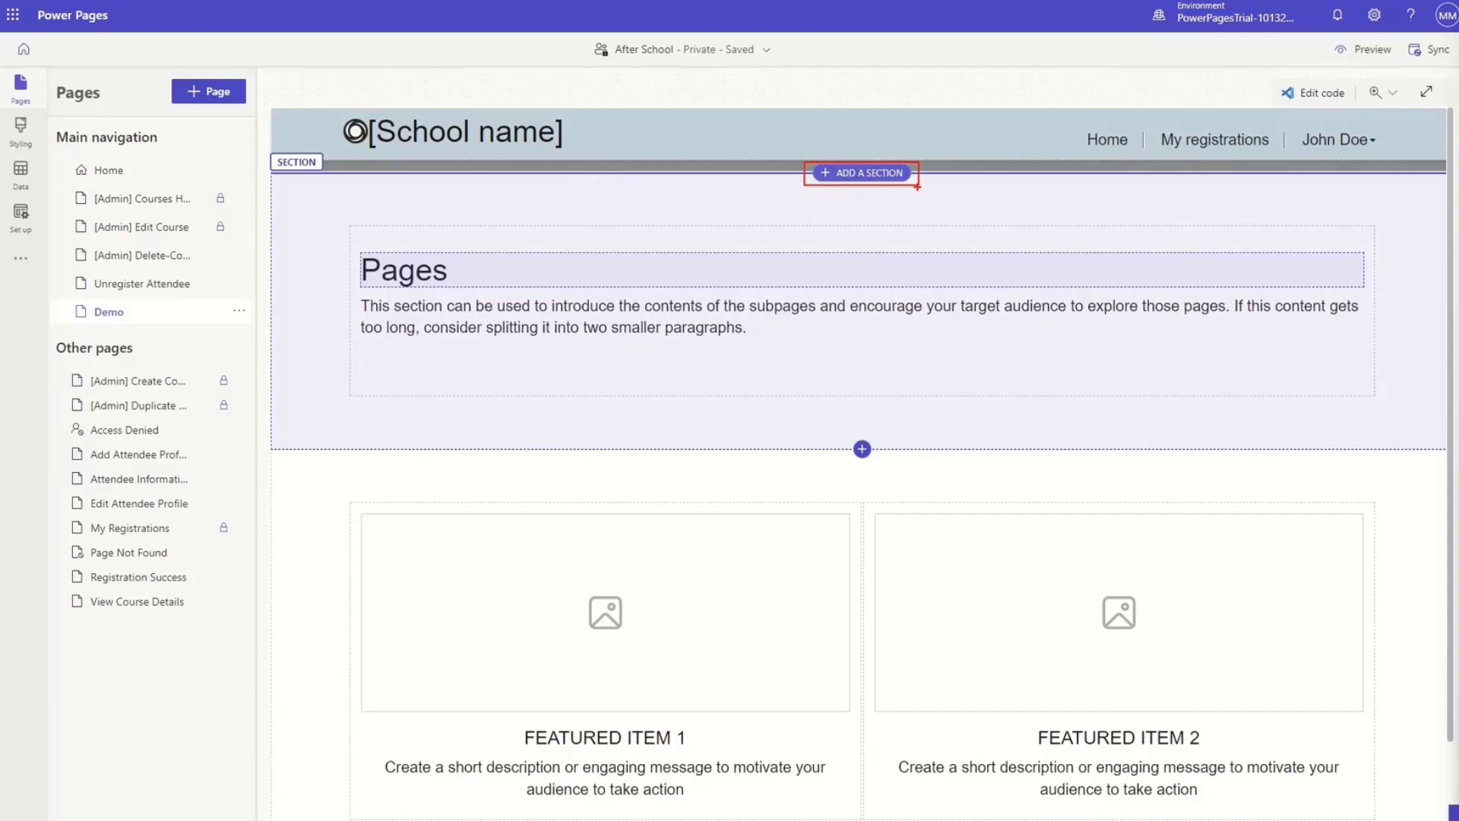
left_click(867, 175)
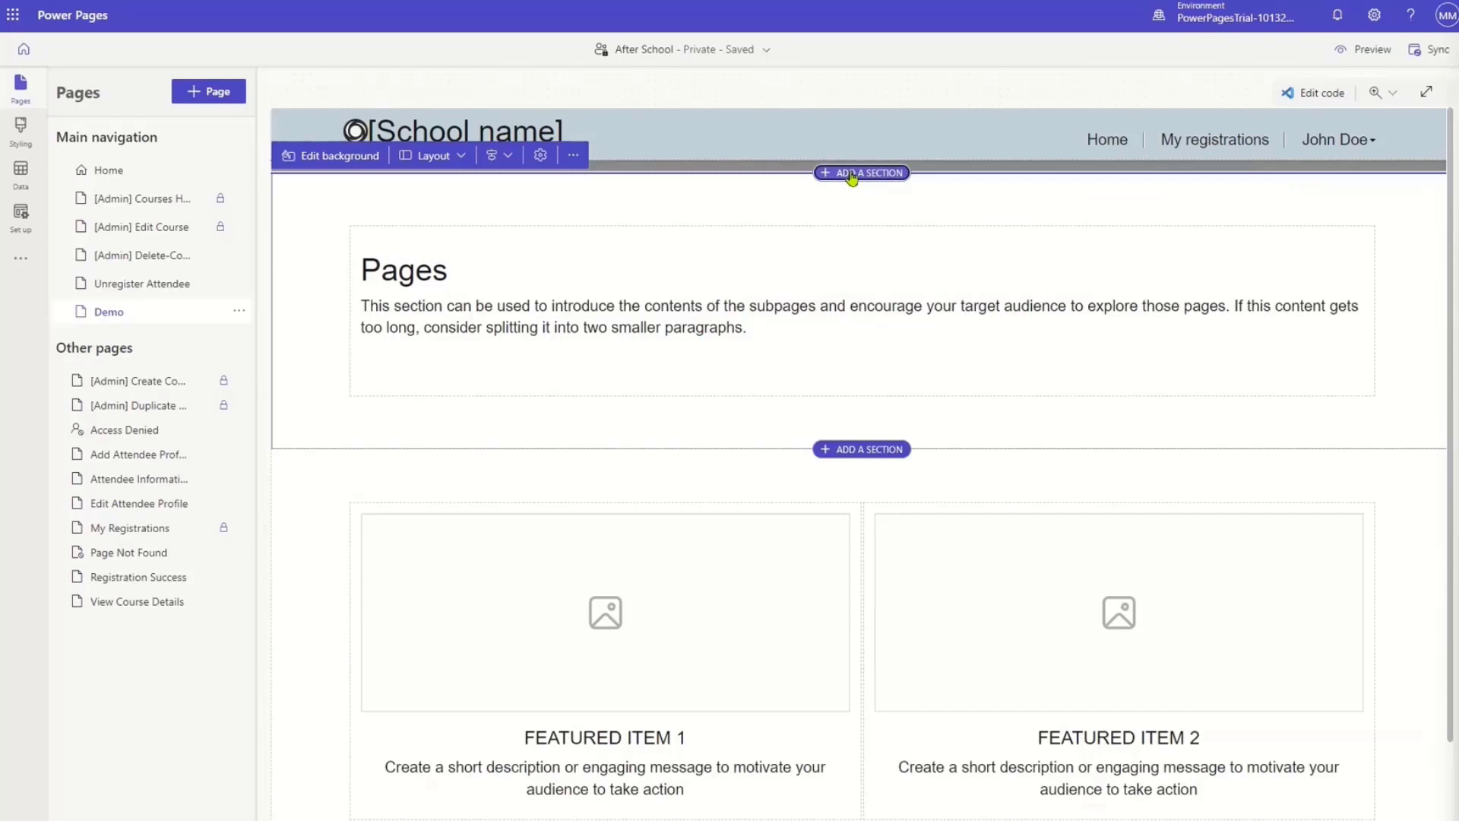
left_click(843, 175)
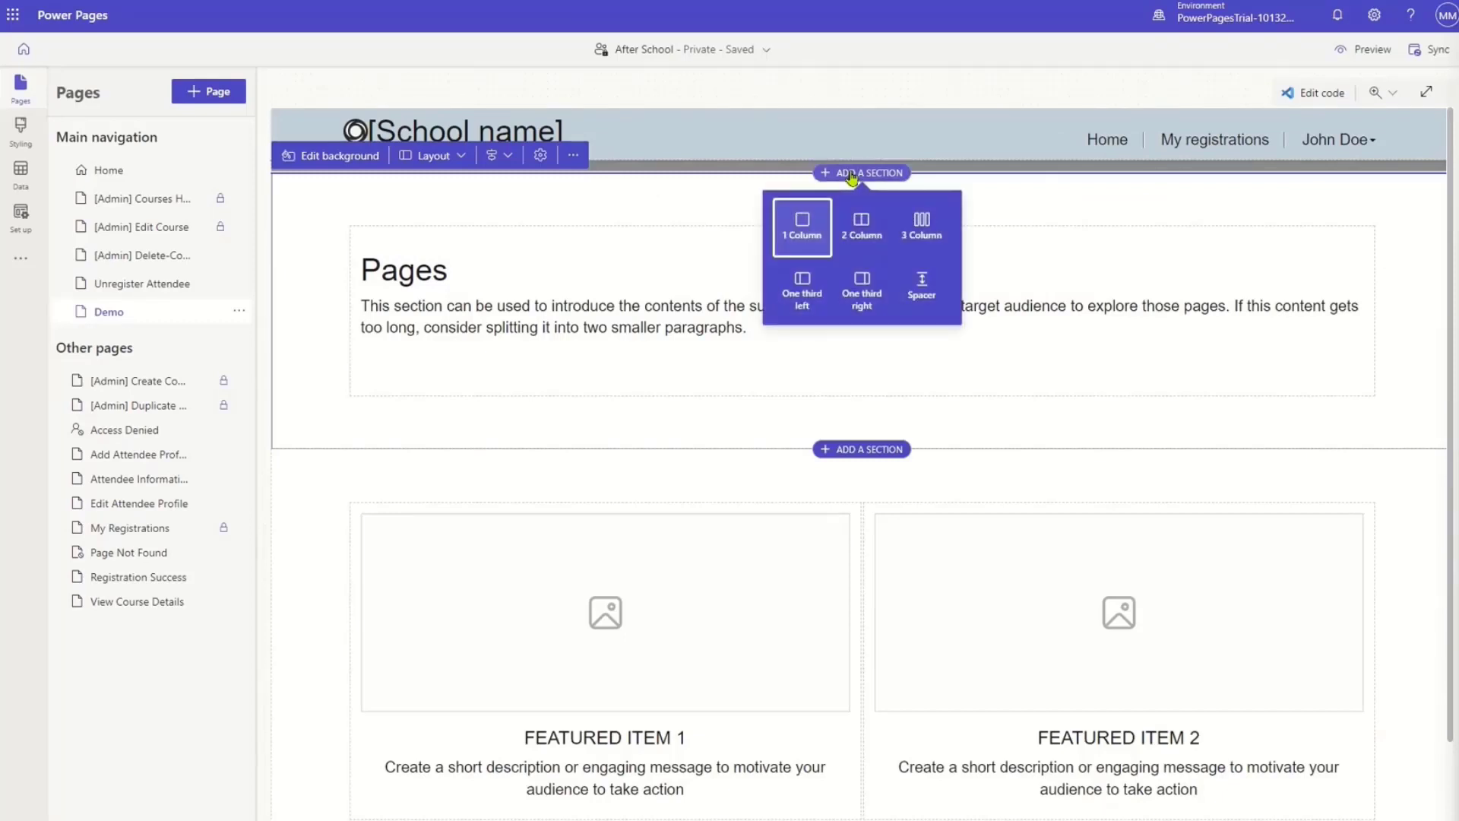
left_click(803, 227)
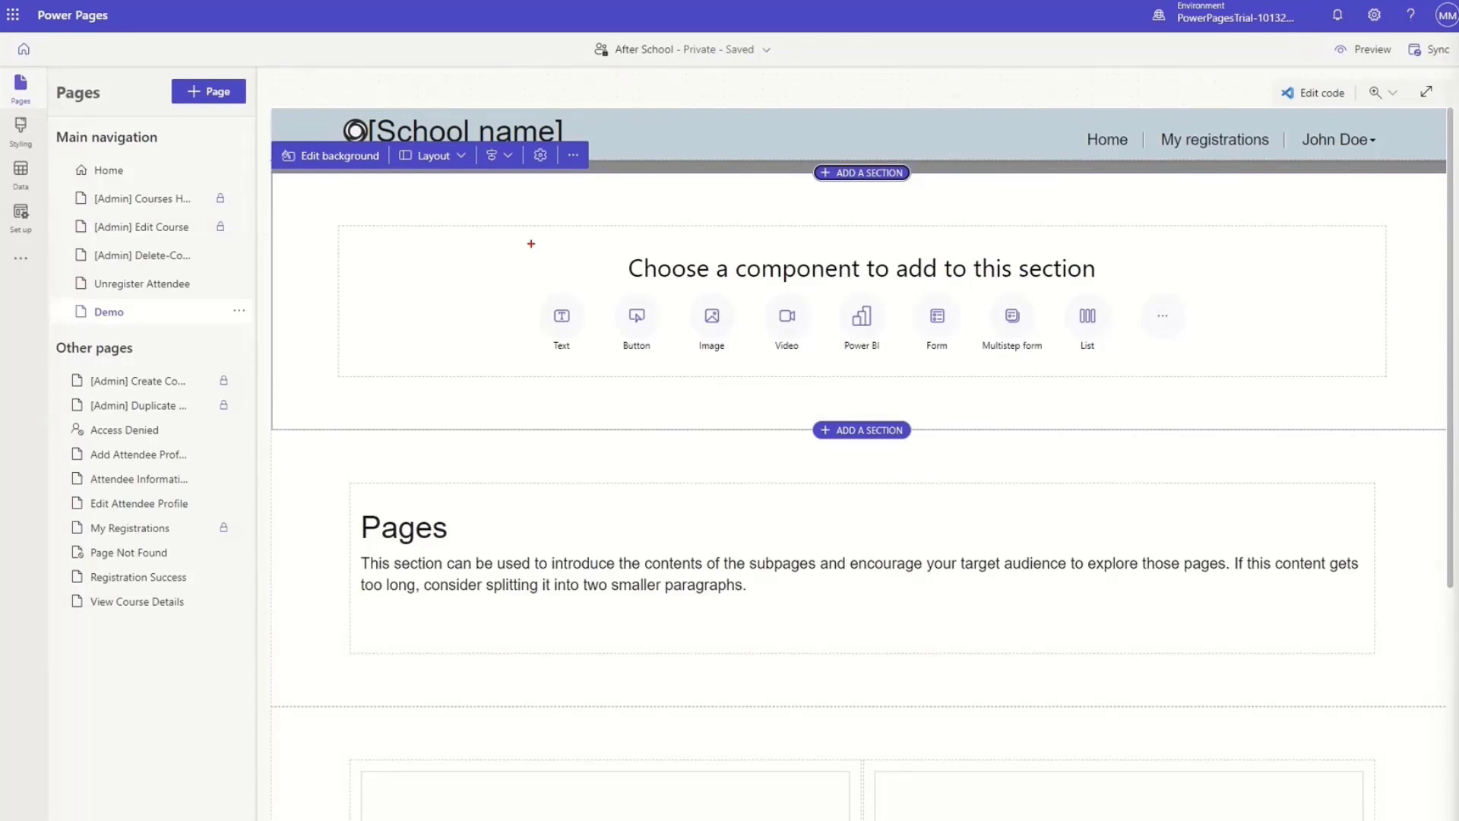
mouse_move(531, 244)
left_mouse_down()
mouse_move(788, 332)
mouse_move(1194, 373)
left_mouse_up()
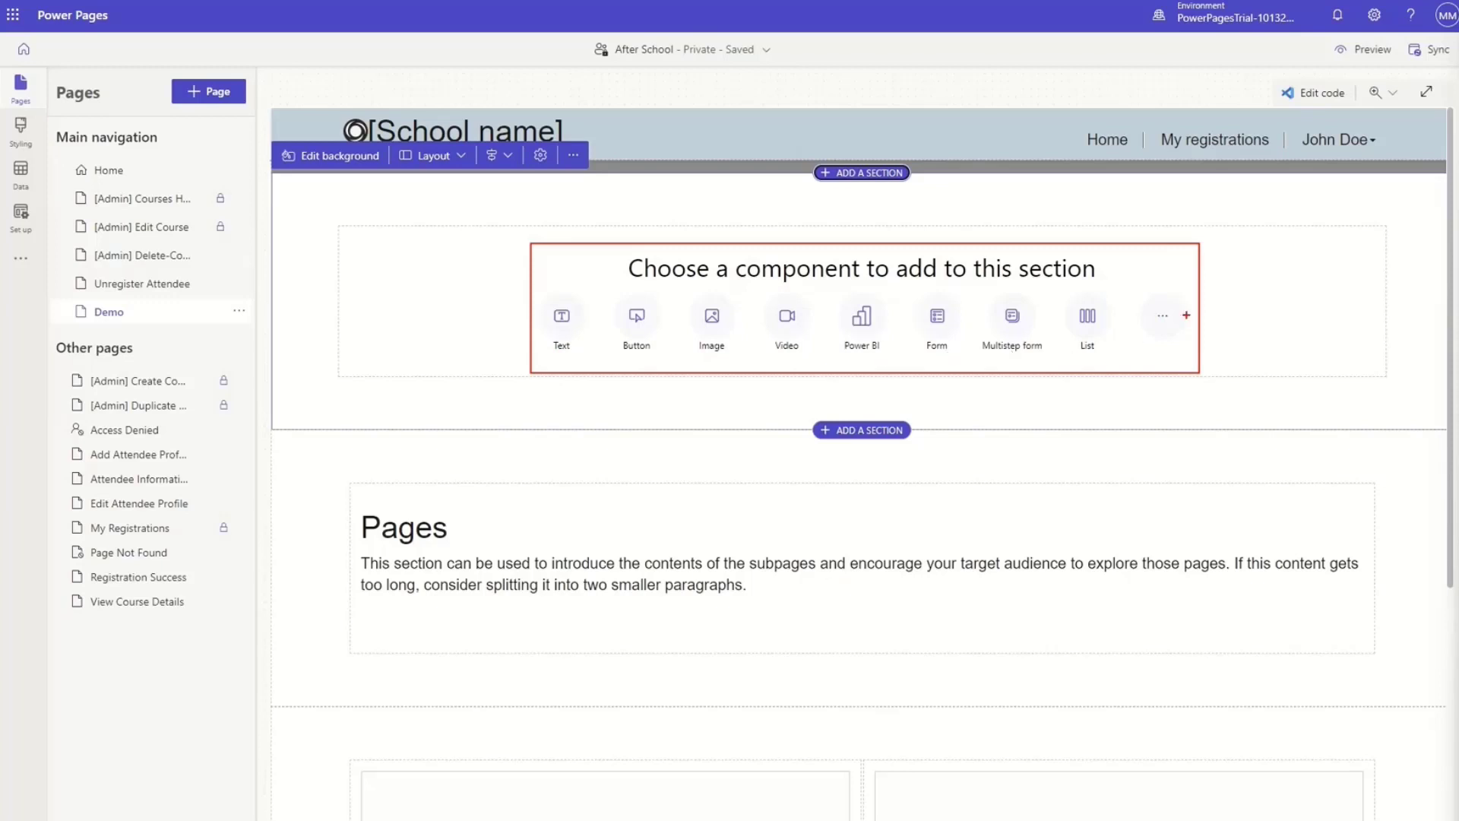
left_click(1163, 315)
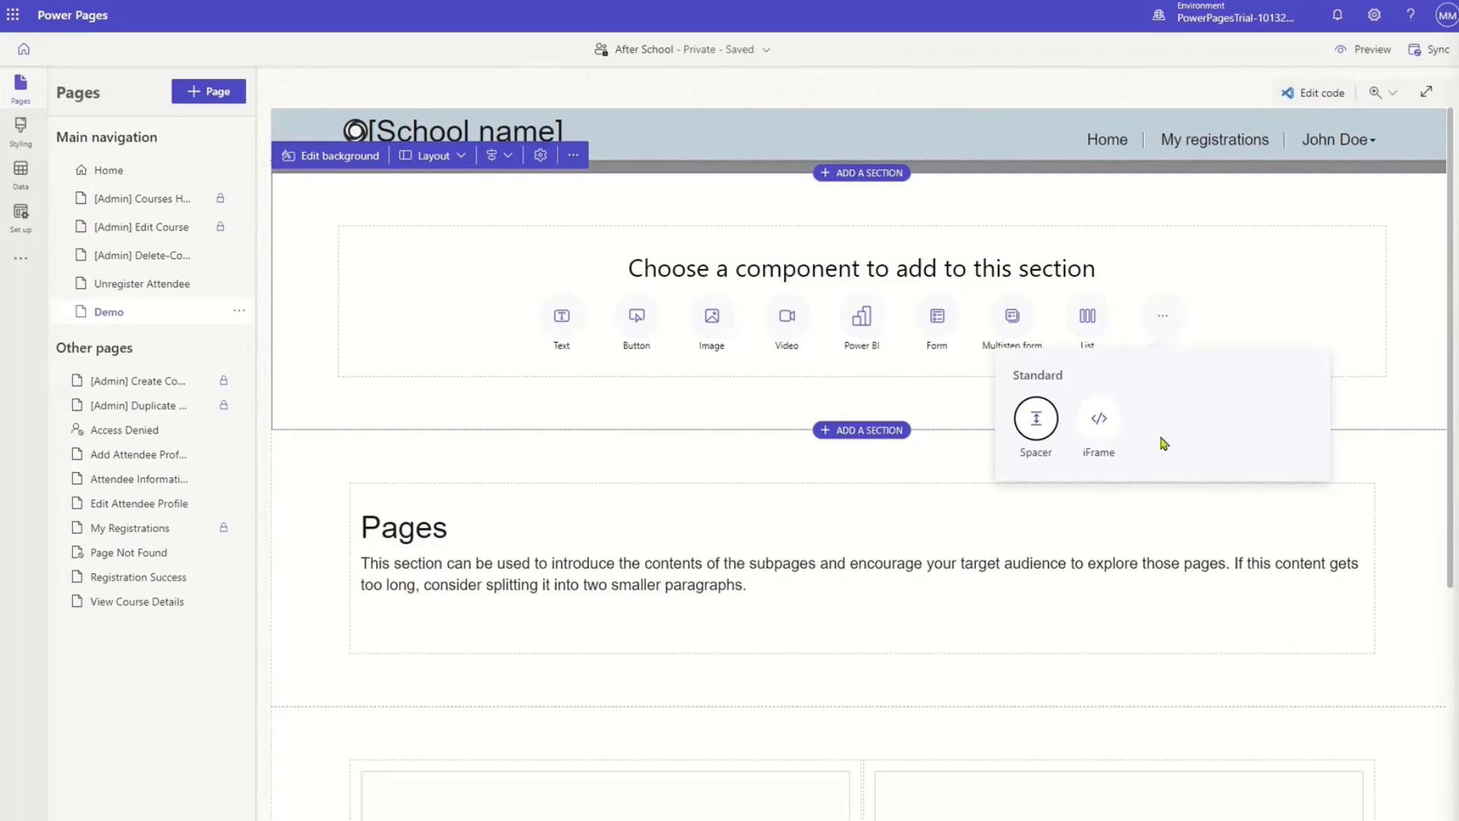
key("Escape")
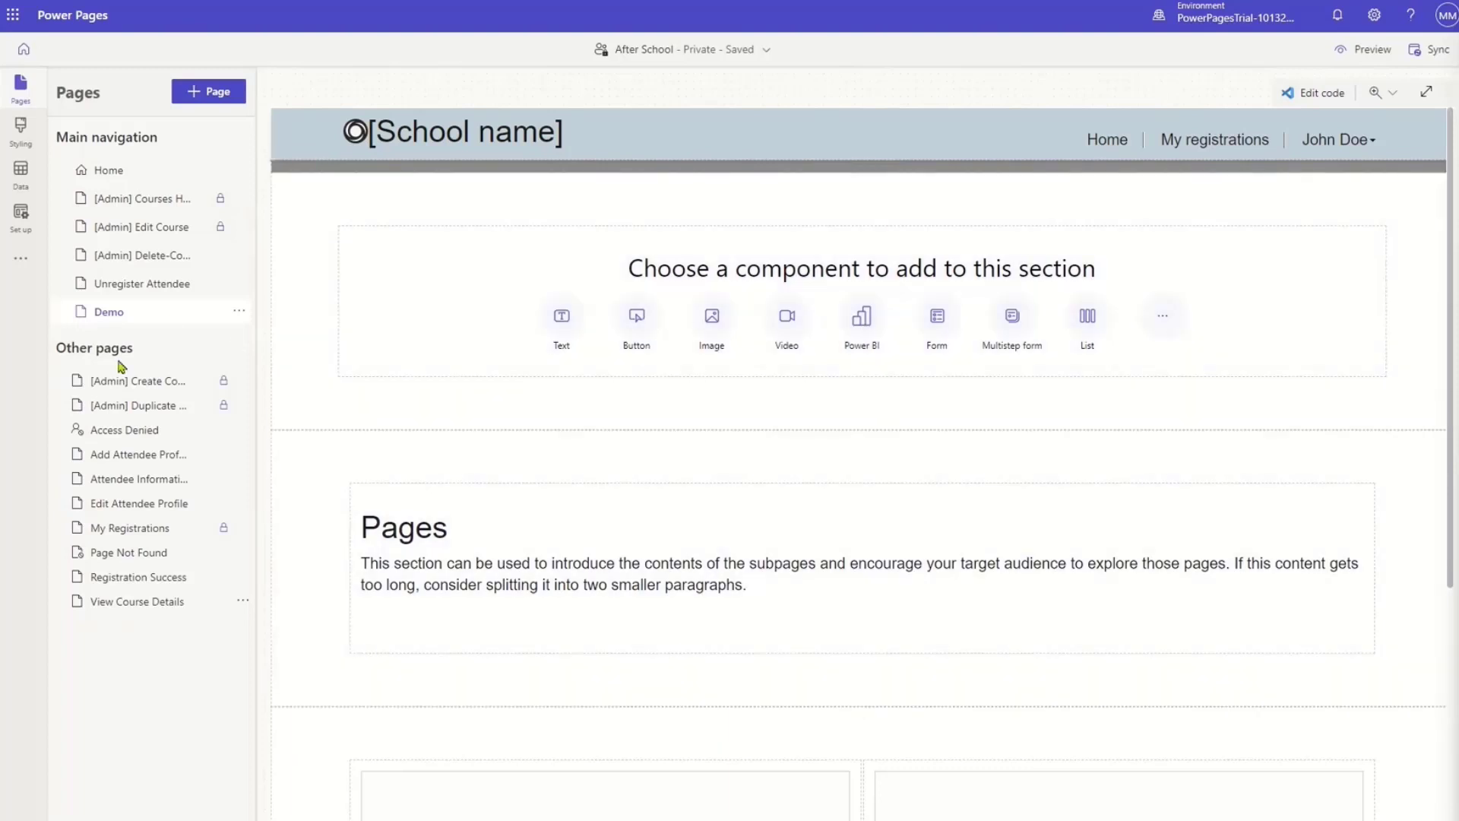
left_click(129, 581)
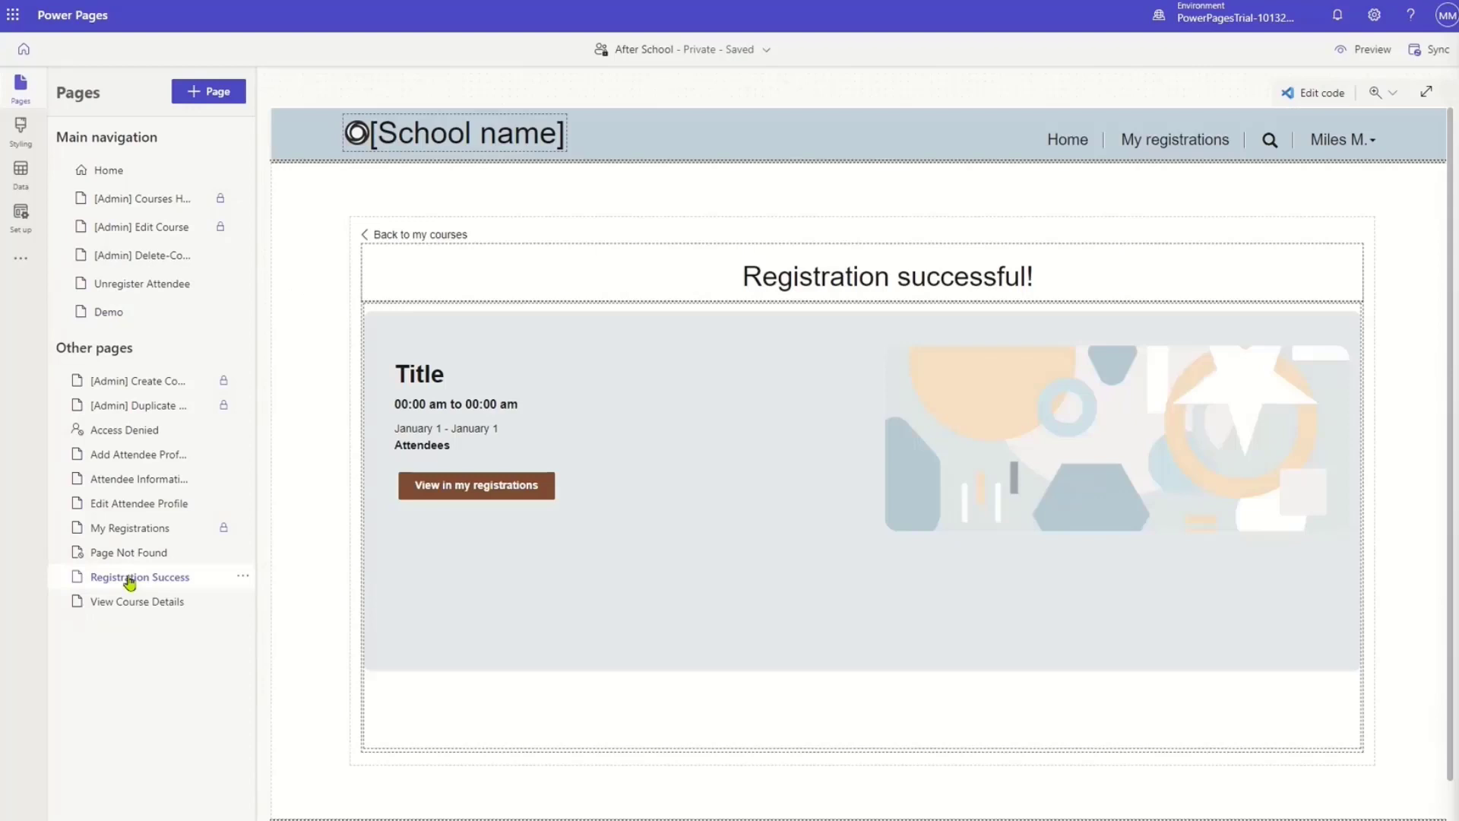
left_click(126, 608)
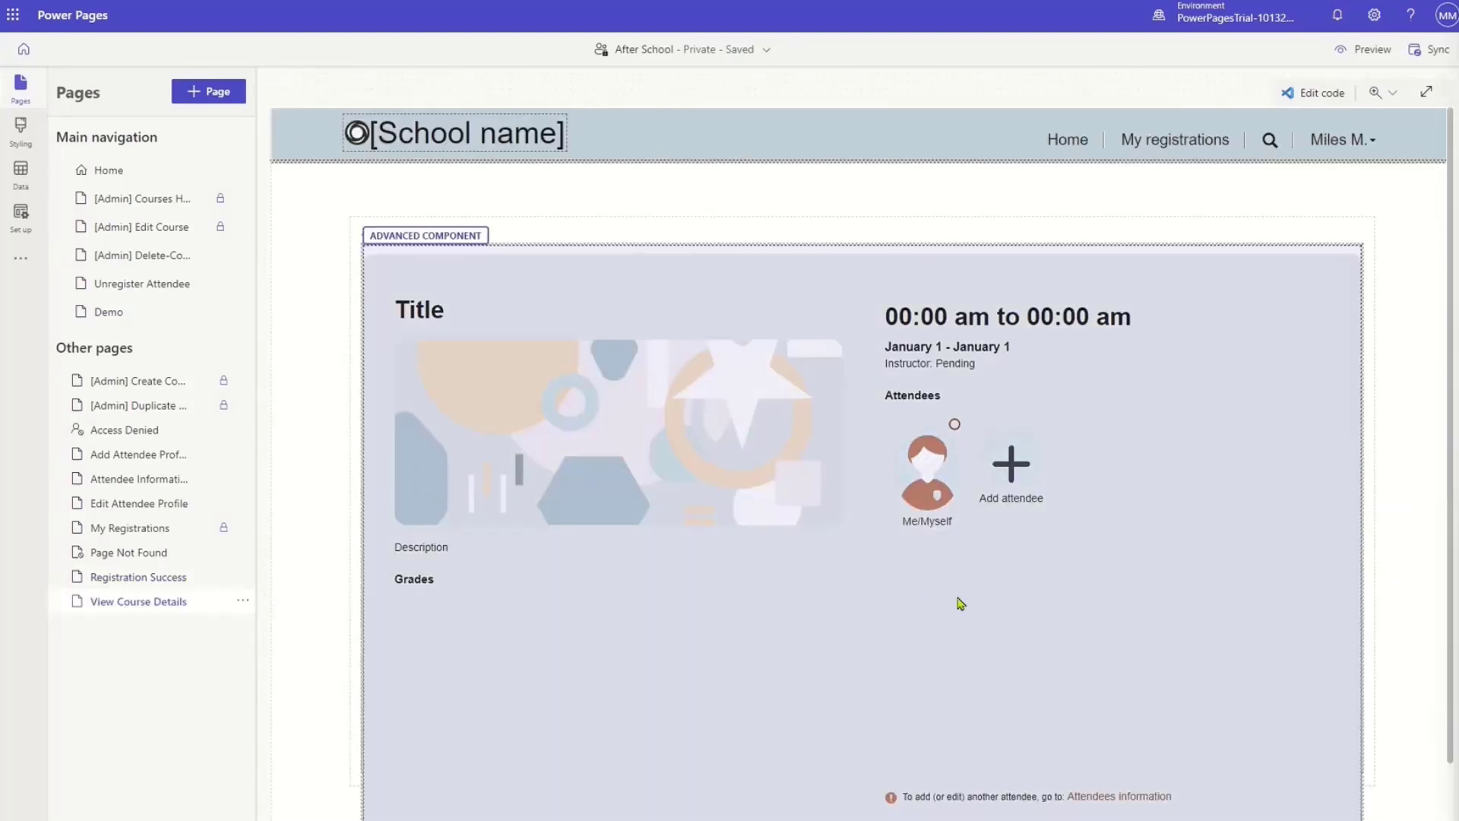
scroll(954, 601, "down", 2)
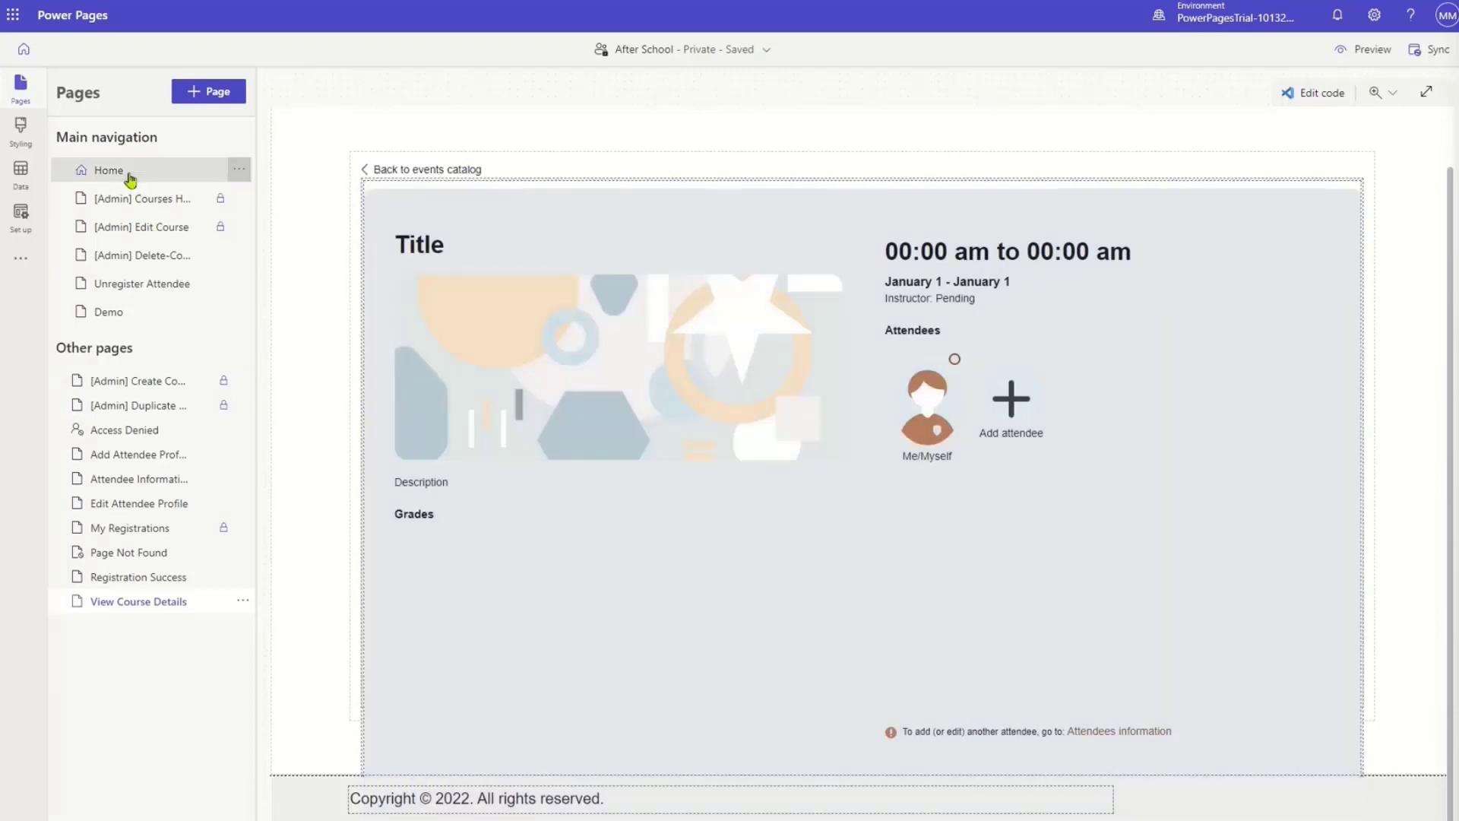
left_click(109, 170)
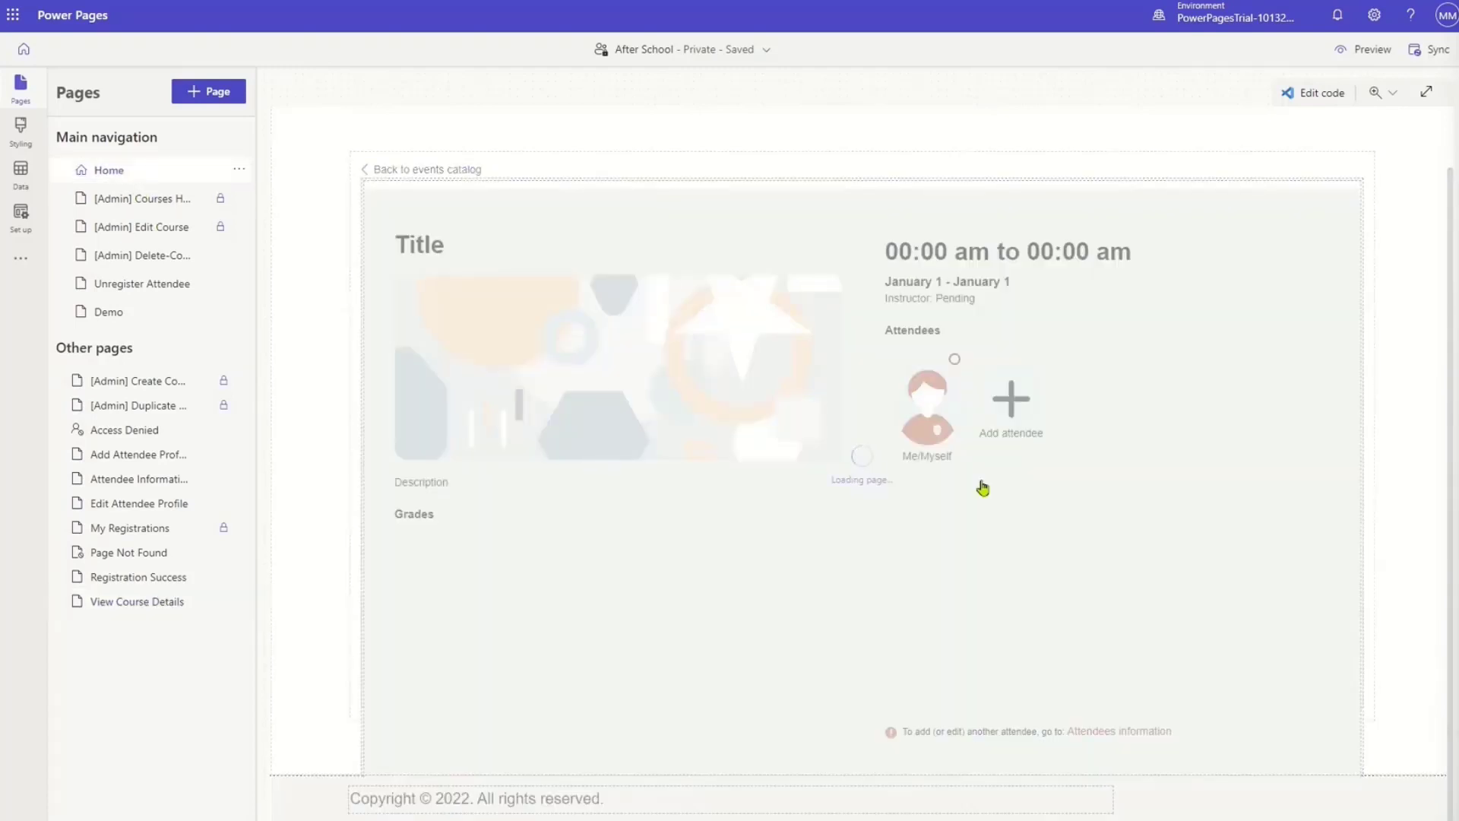
scroll(996, 492, "down", 5)
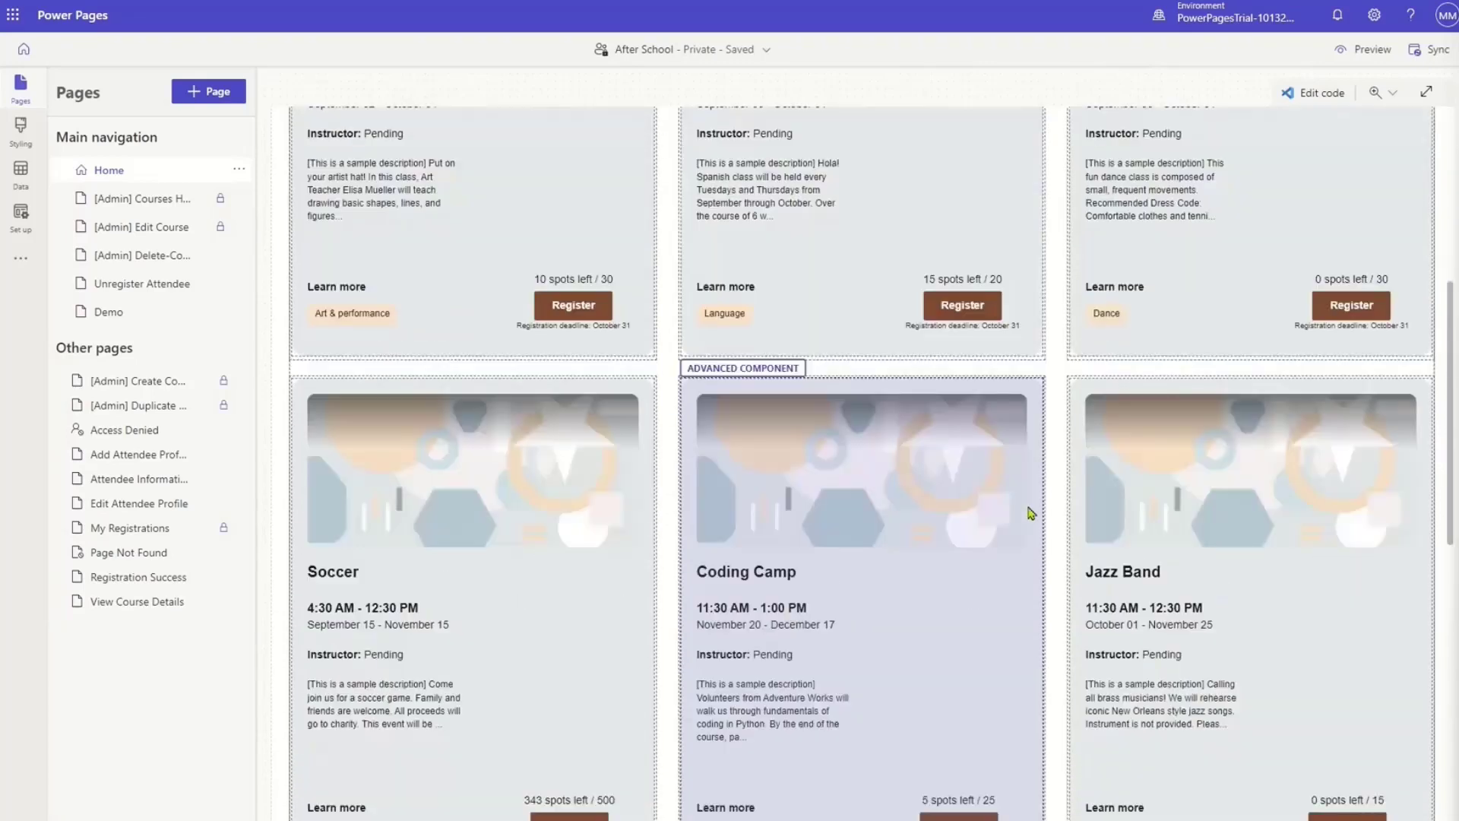
left_click(138, 315)
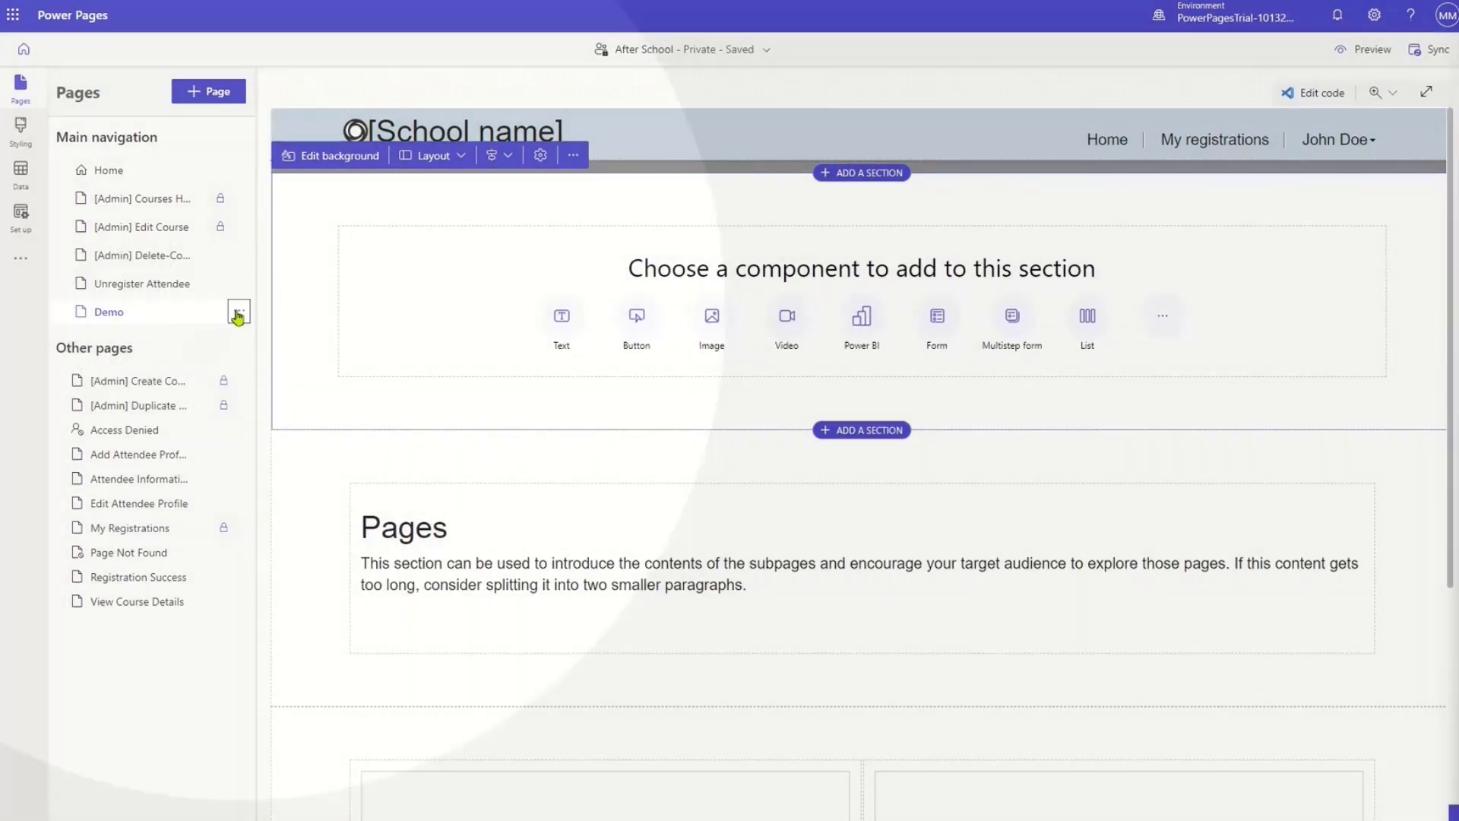
left_click(238, 311)
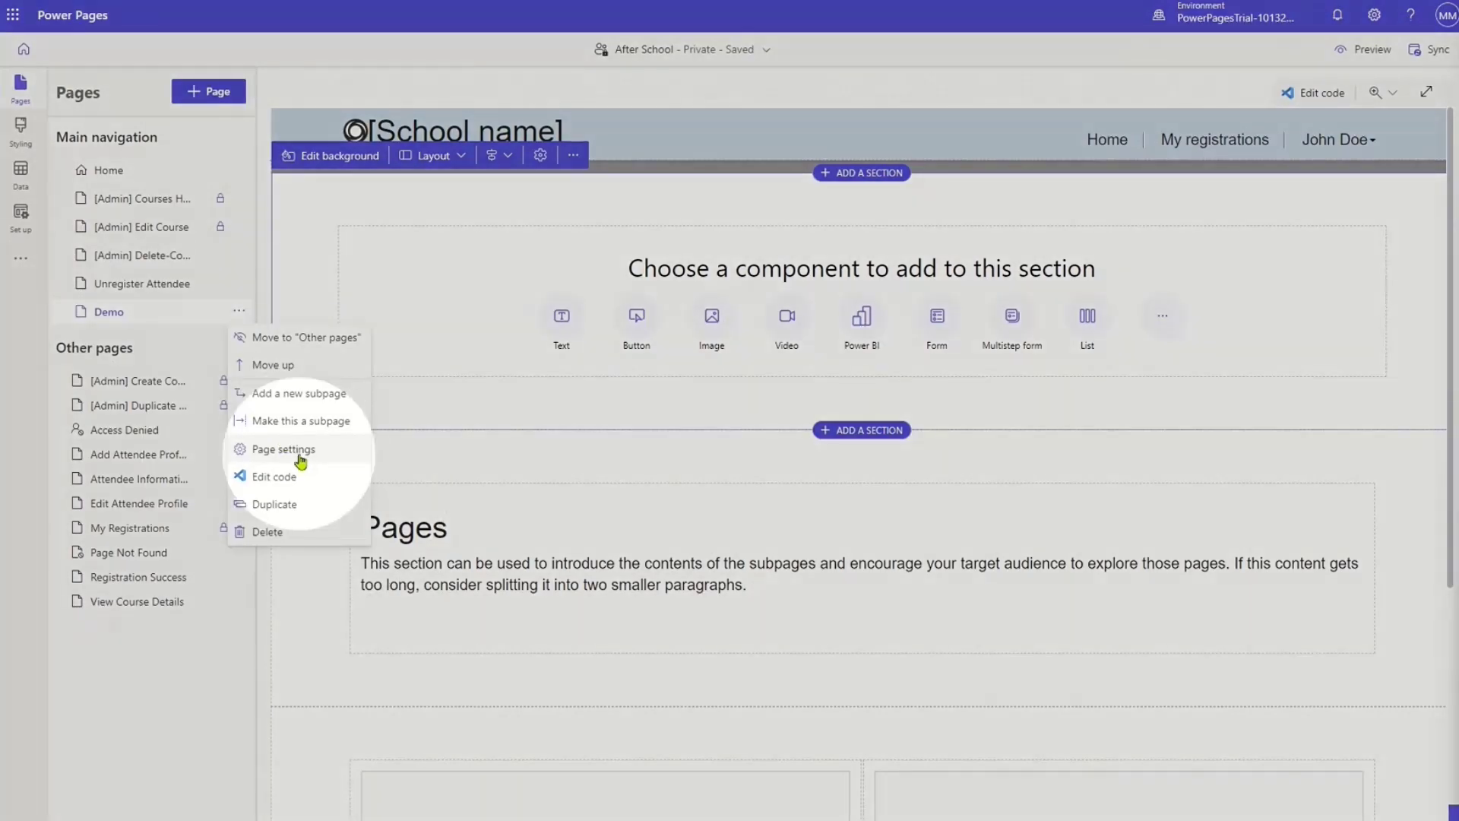
left_click(284, 449)
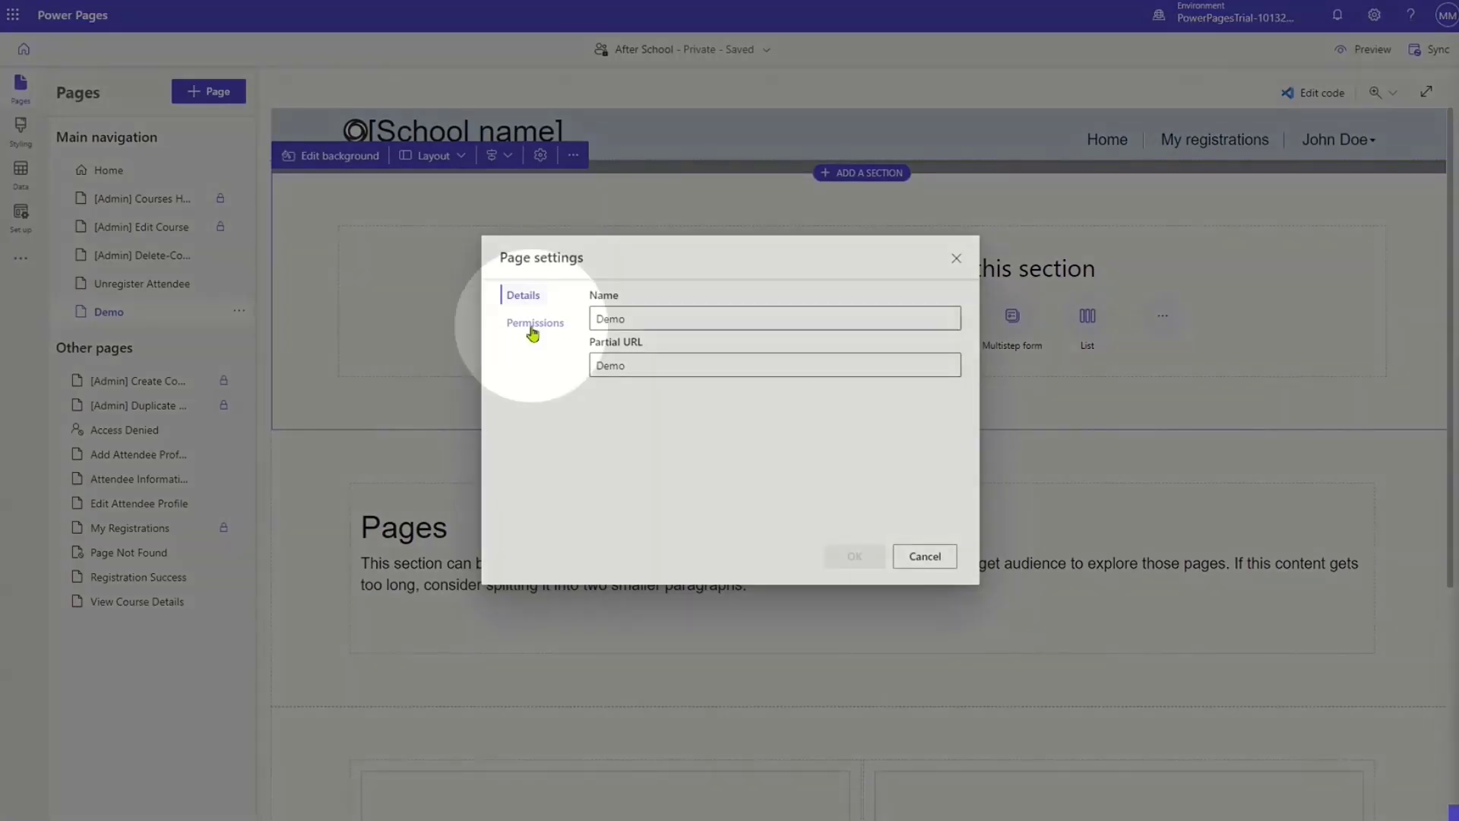
left_click(534, 327)
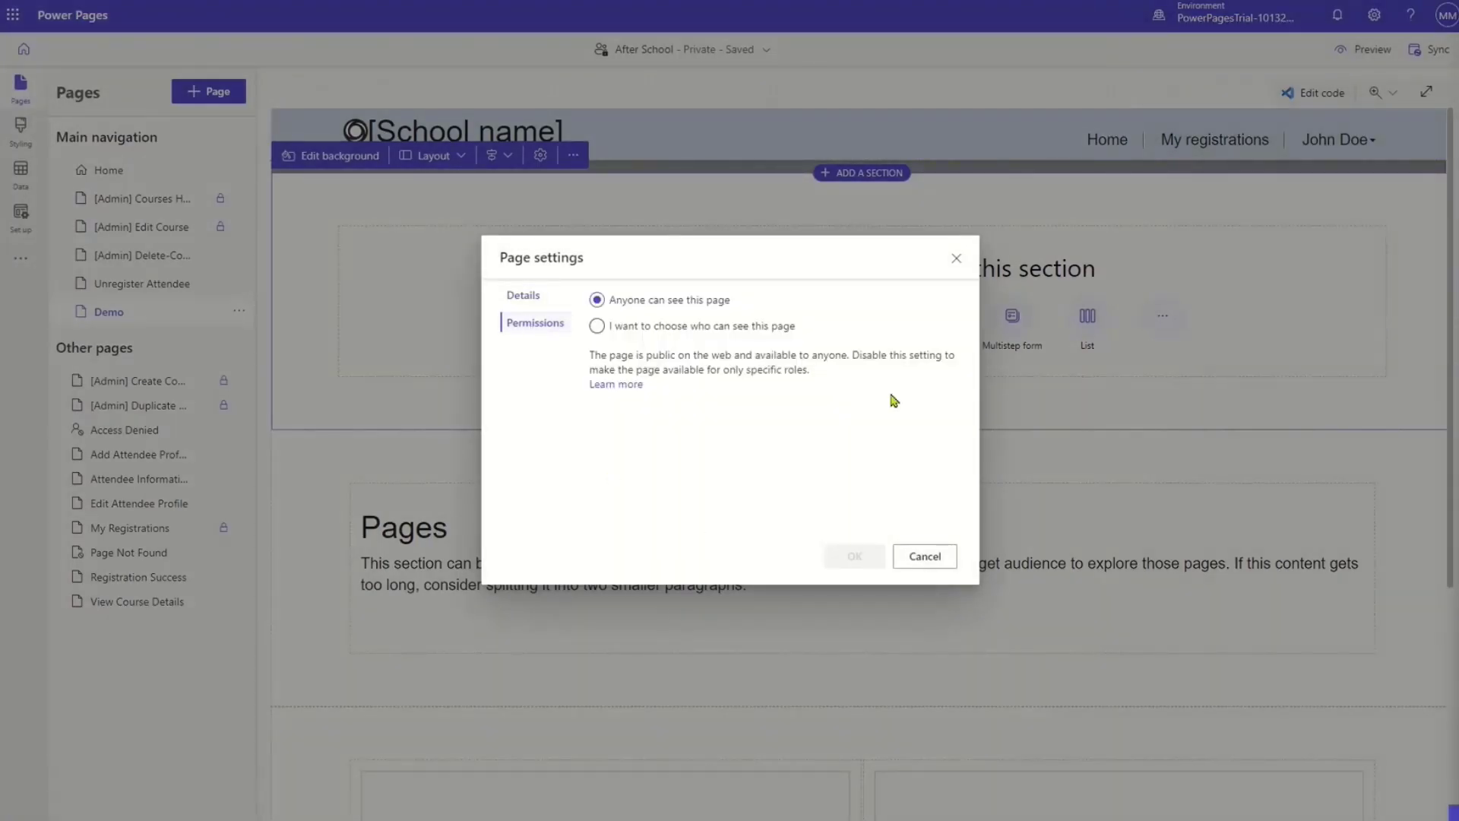
left_click(764, 331)
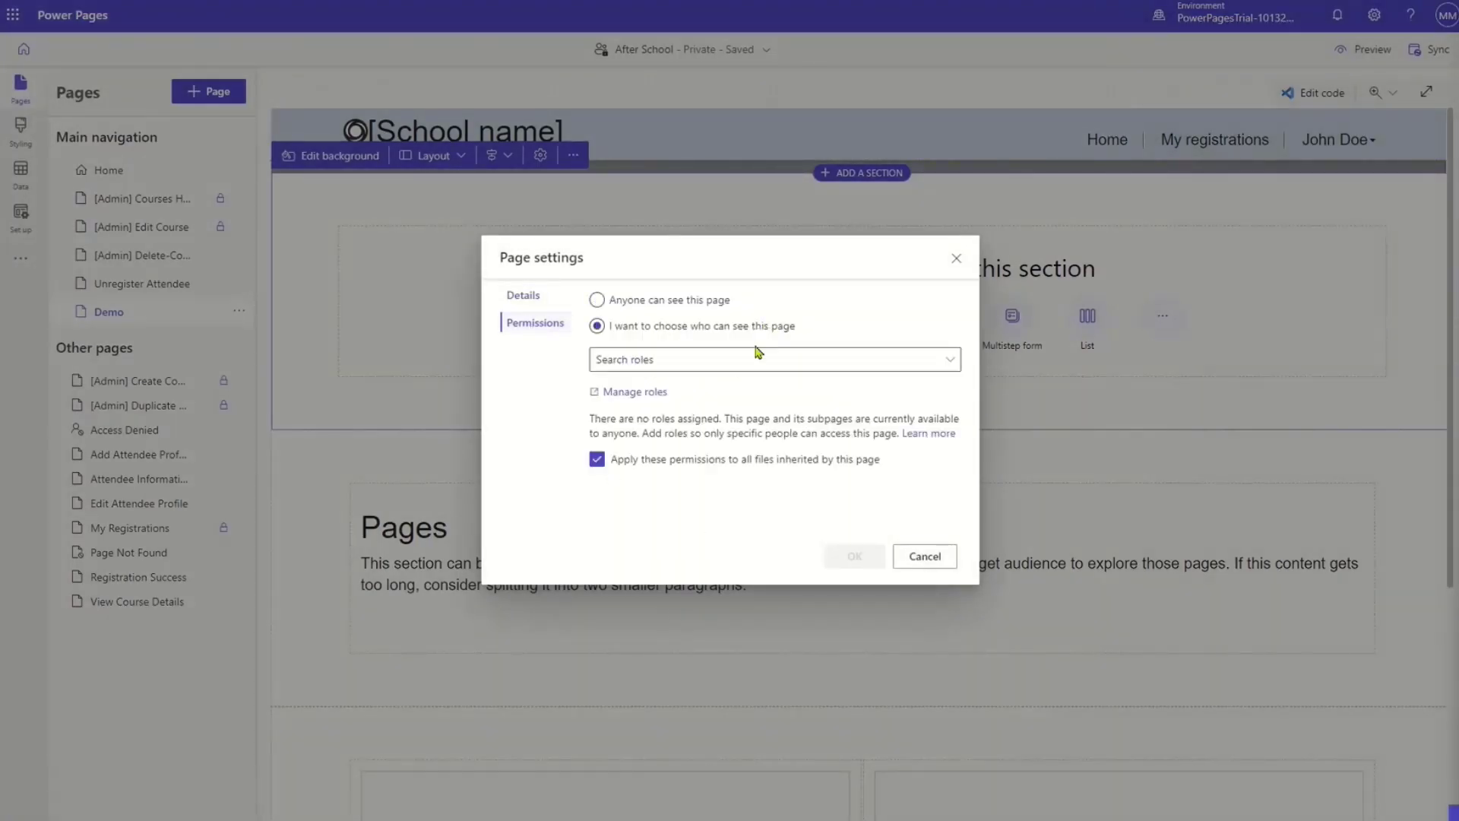
left_click(756, 364)
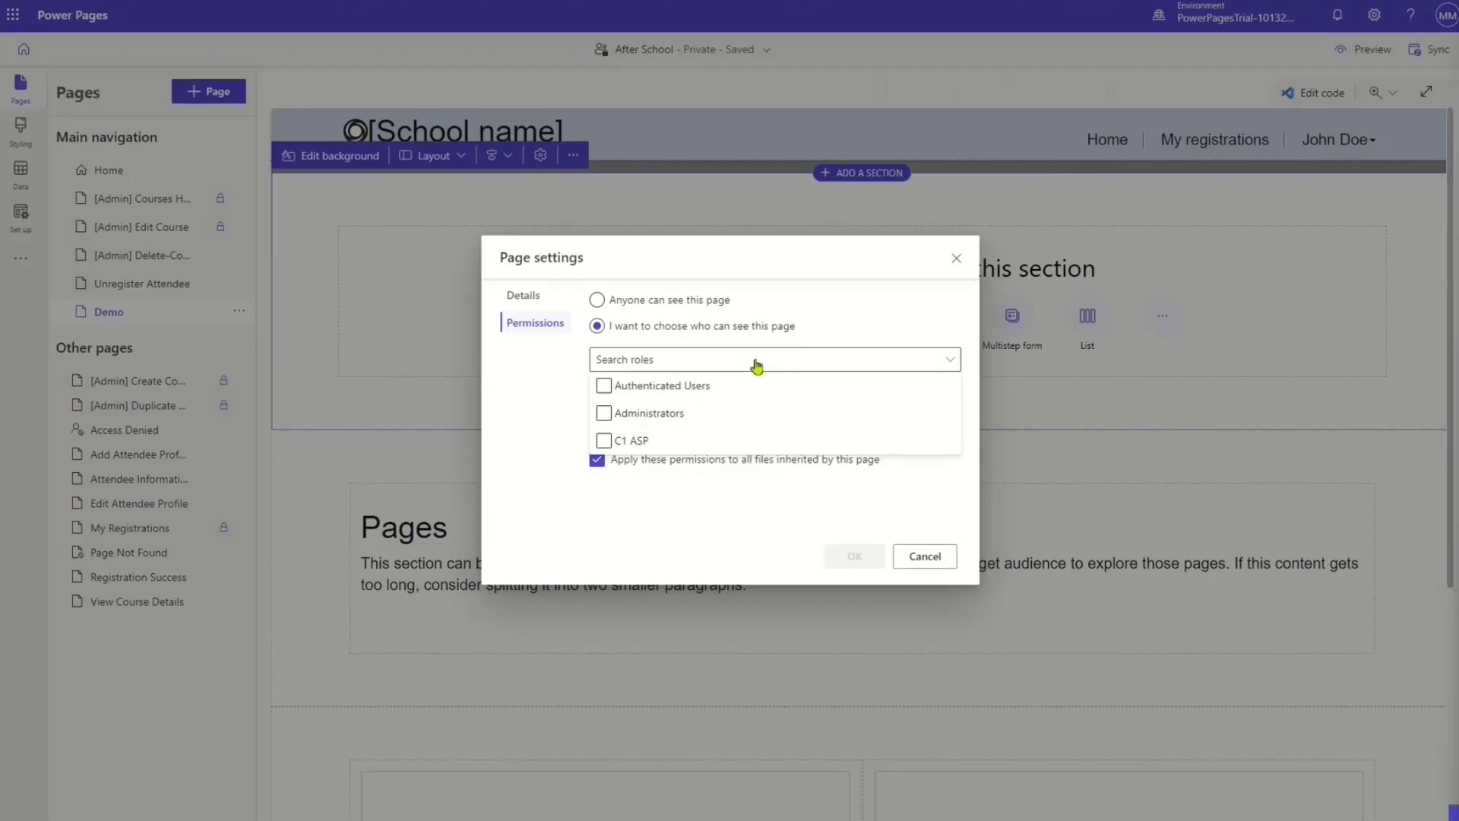
left_click(758, 366)
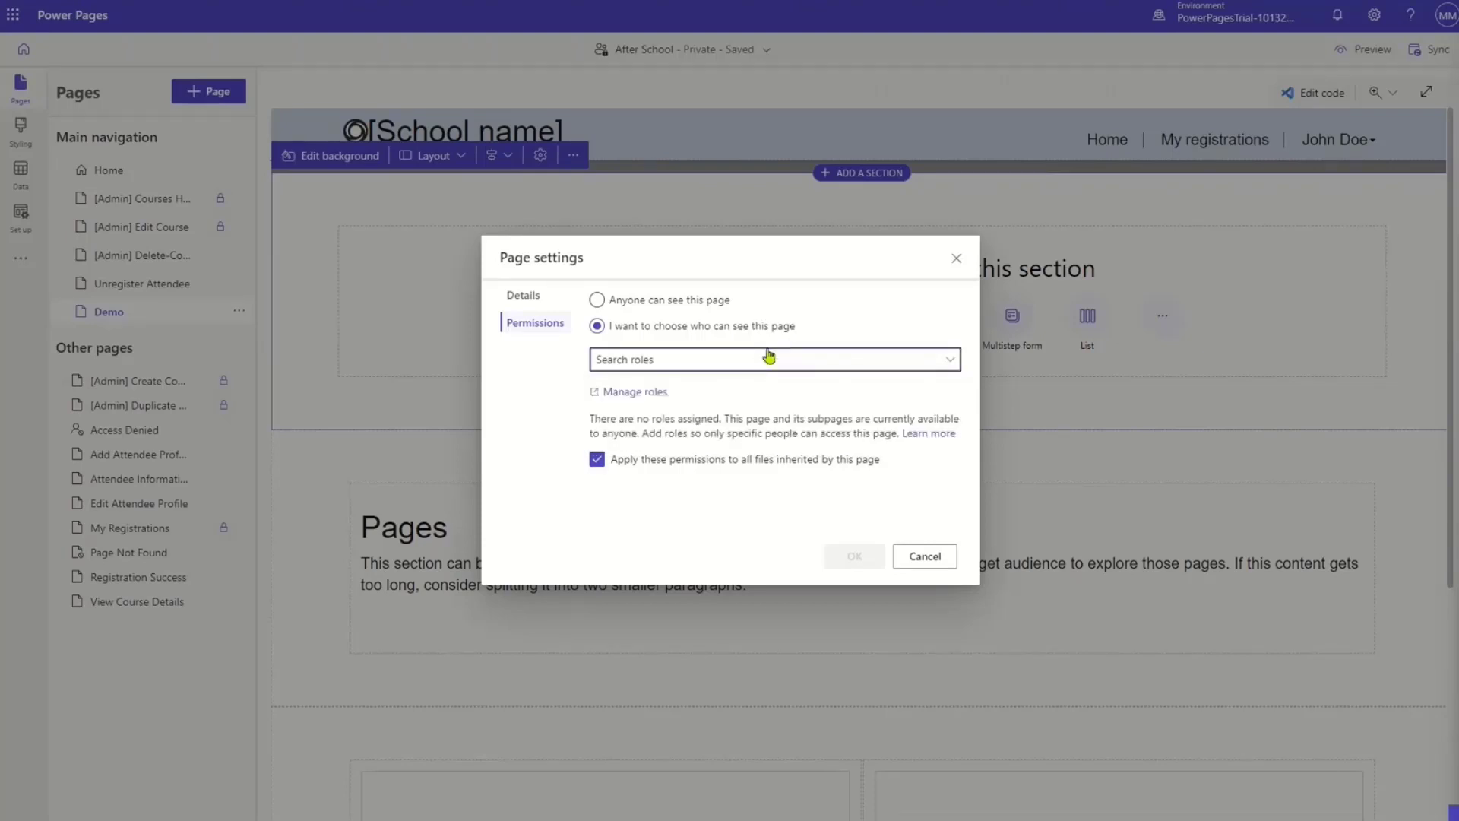
left_click(639, 298)
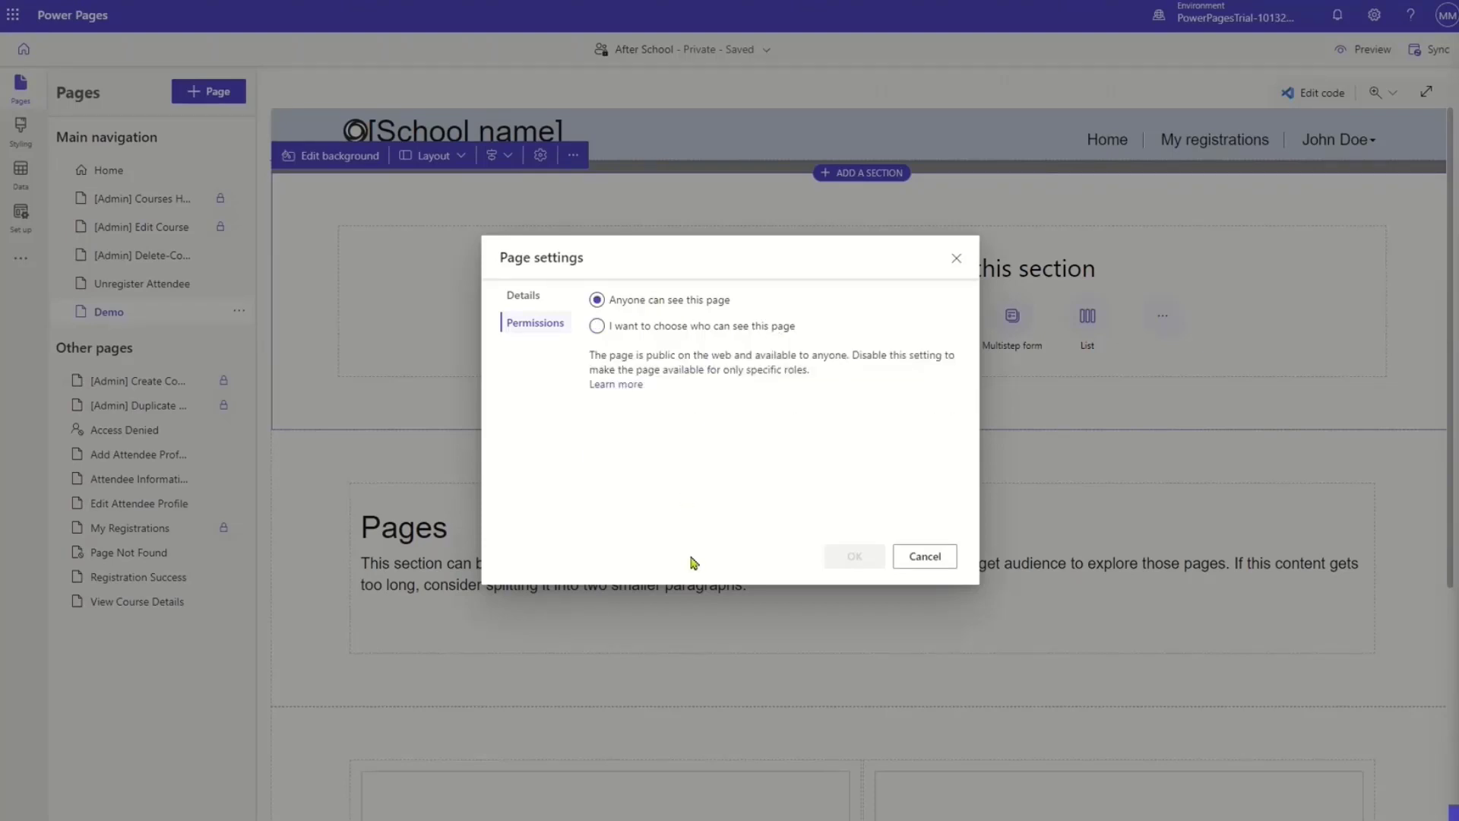
left_click(922, 557)
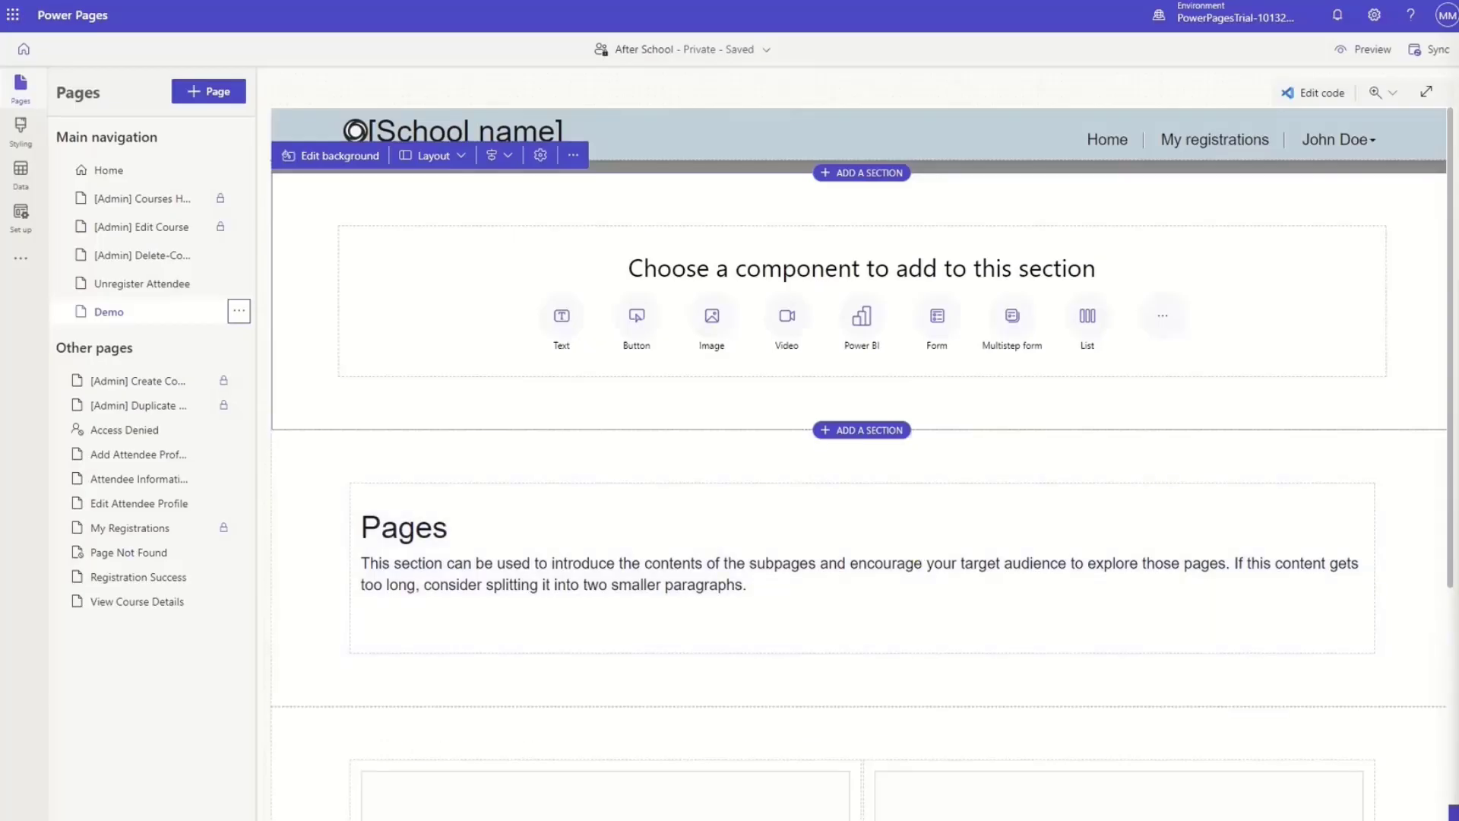
- Open Styling and expand the Title, Heading 1 and Heading 2 font settings under Fonts
scroll(645, 180, "down", 1)
left_click(19, 141)
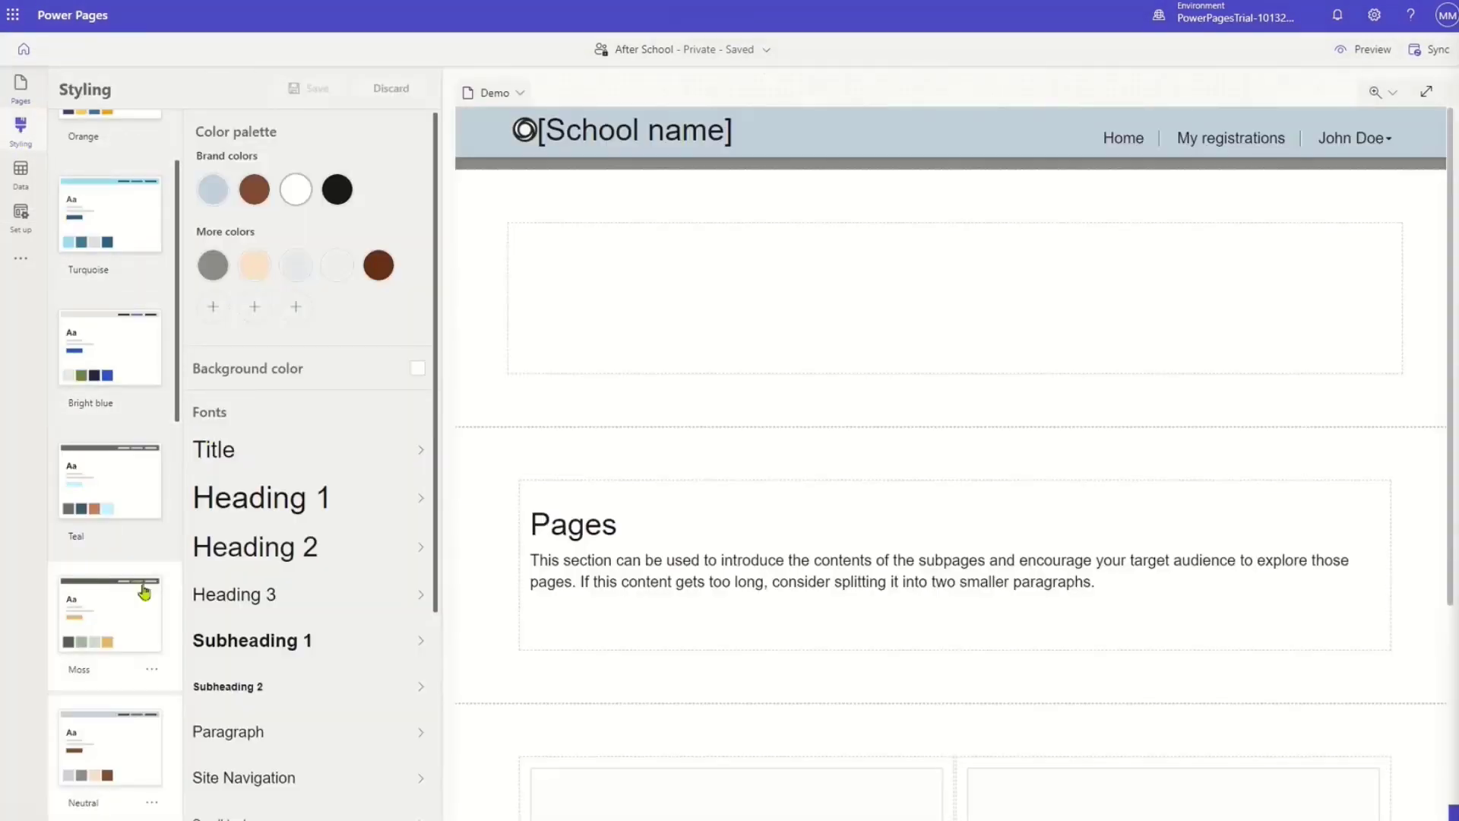
left_click(418, 454)
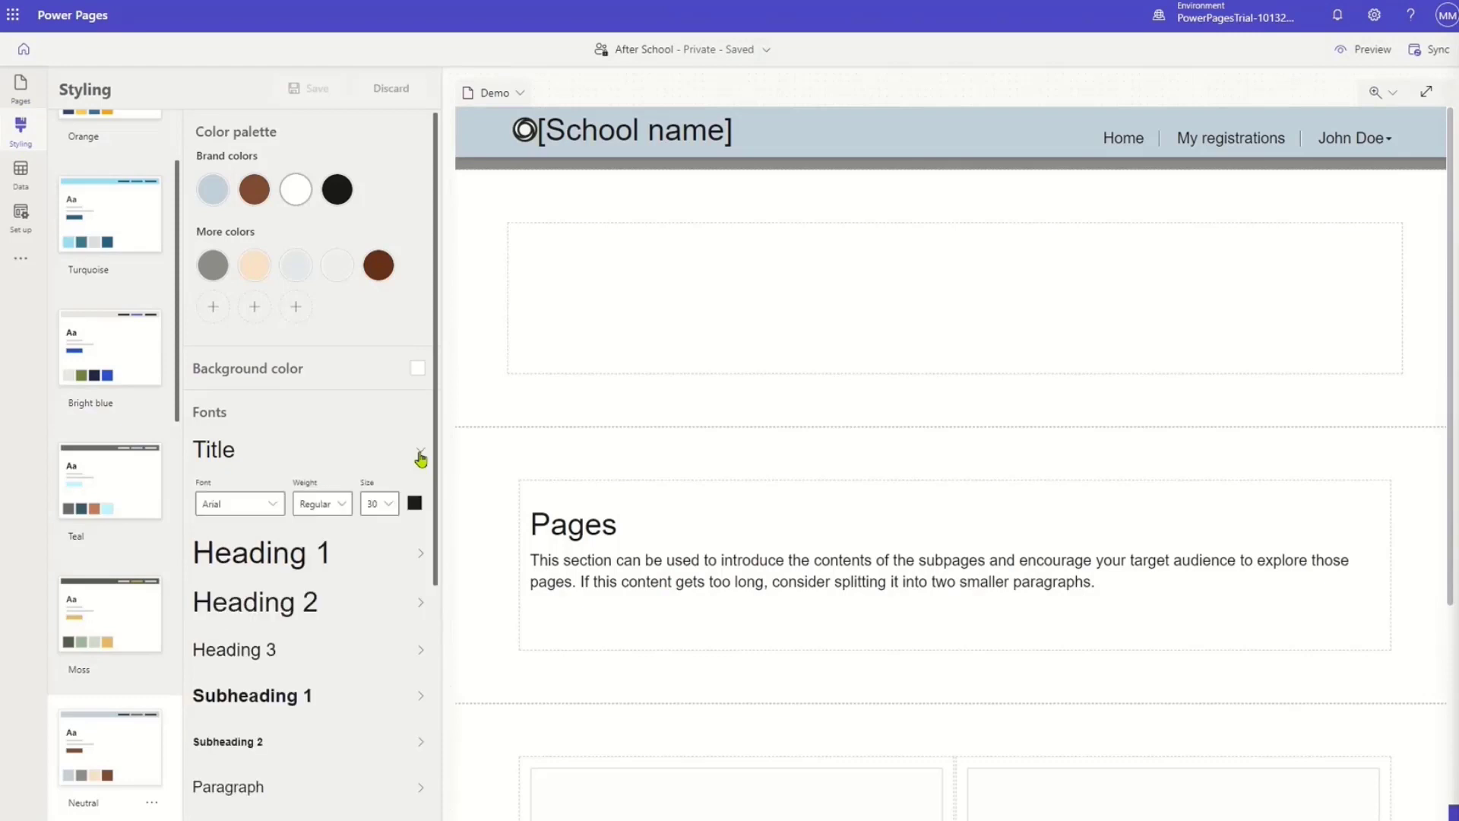
scroll(424, 564, "down", 2)
scroll(424, 564, "down", 1)
left_click(420, 303)
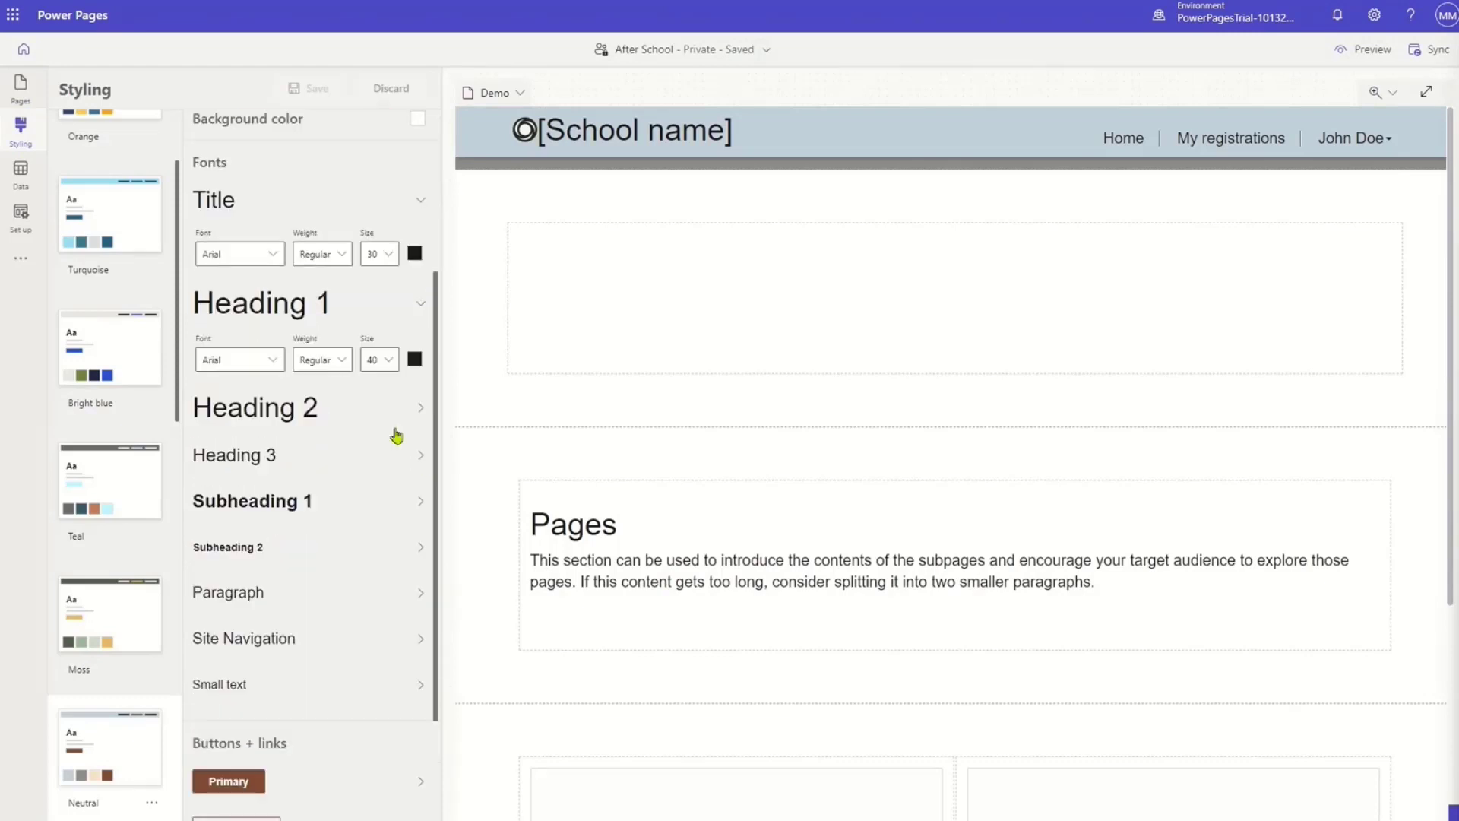
left_click(419, 412)
scroll(410, 418, "up", 3)
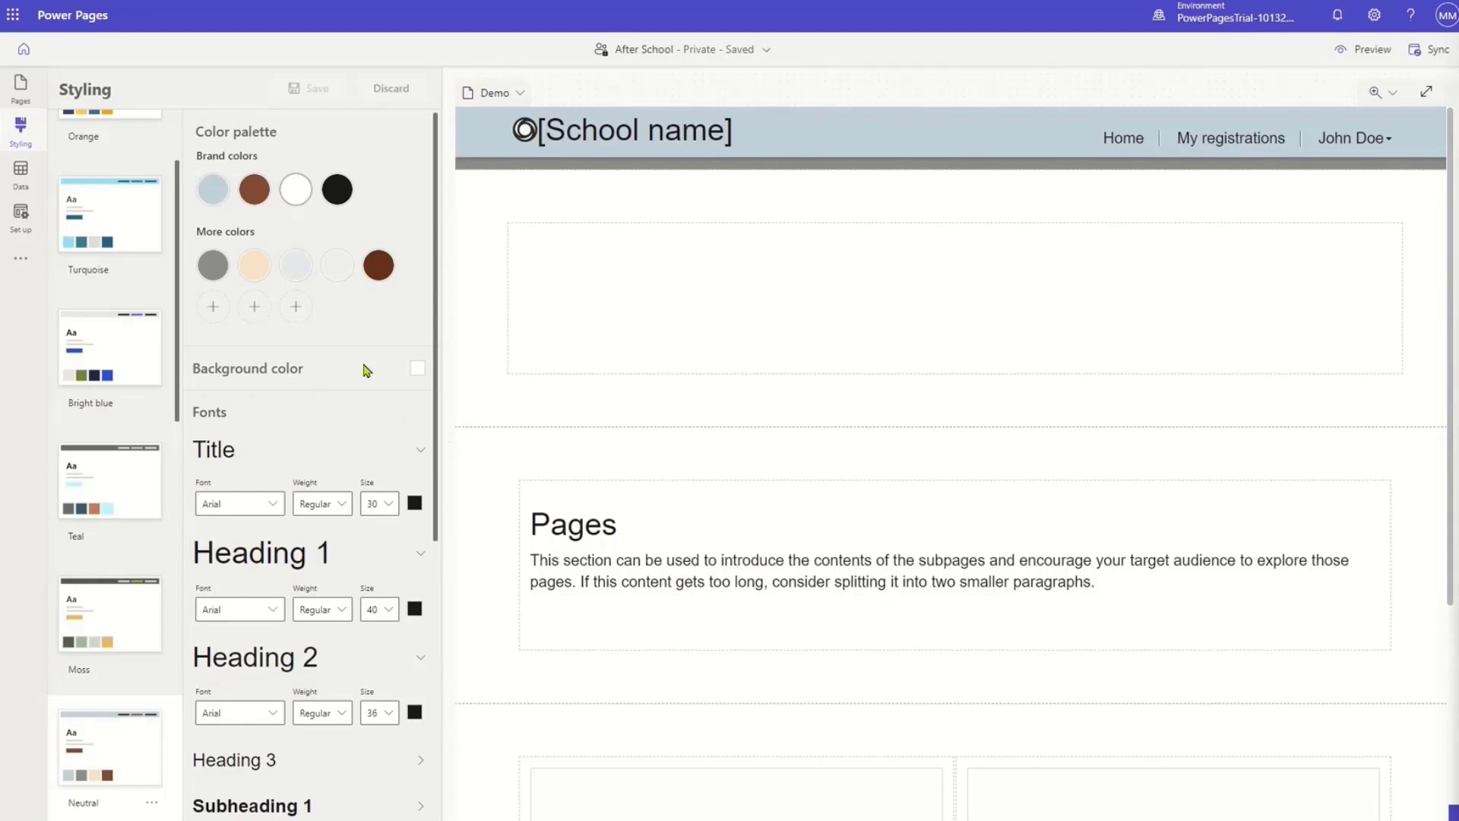
scroll(145, 272, "up", 2)
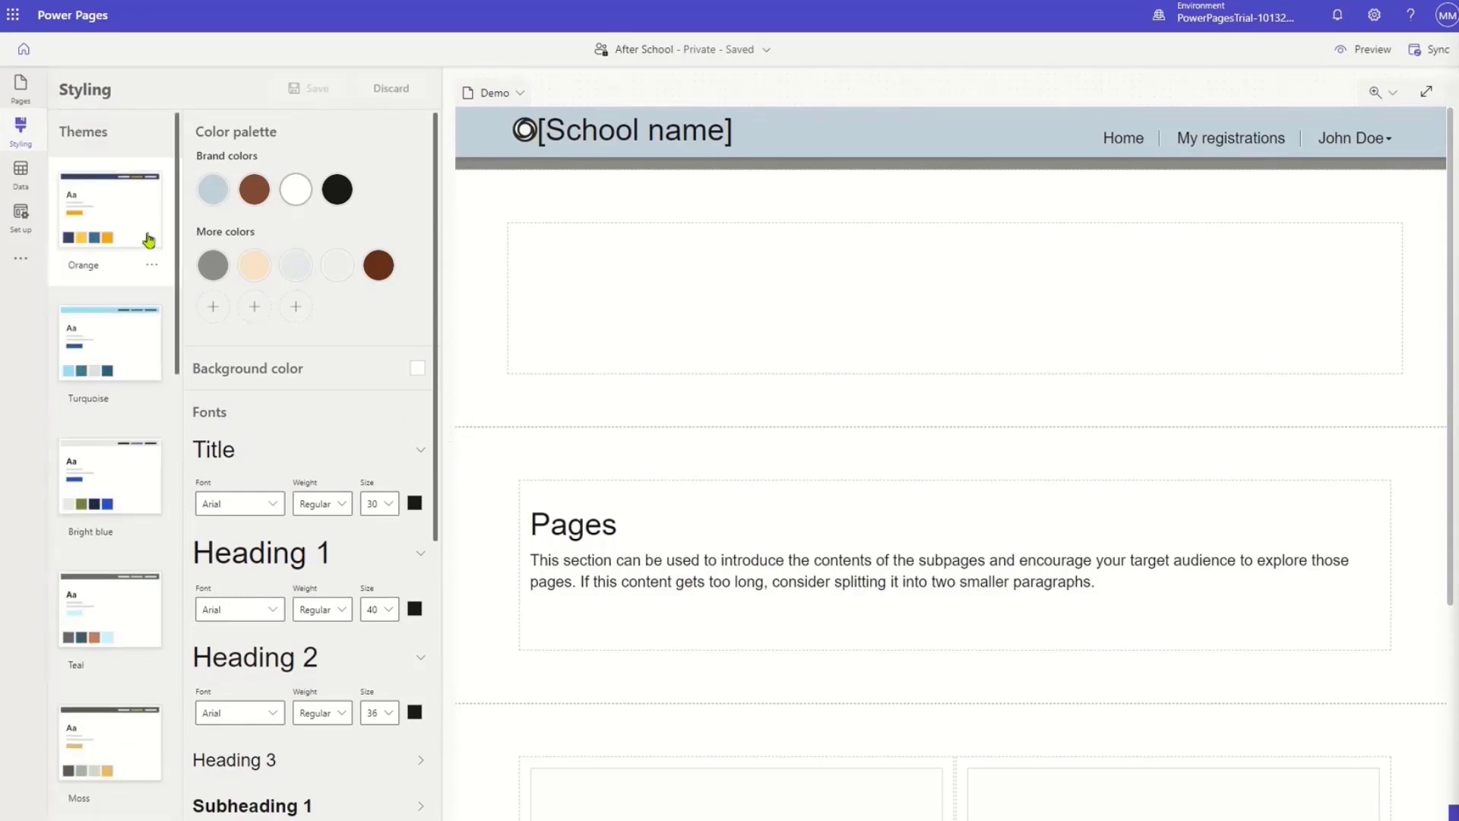
left_click(154, 271)
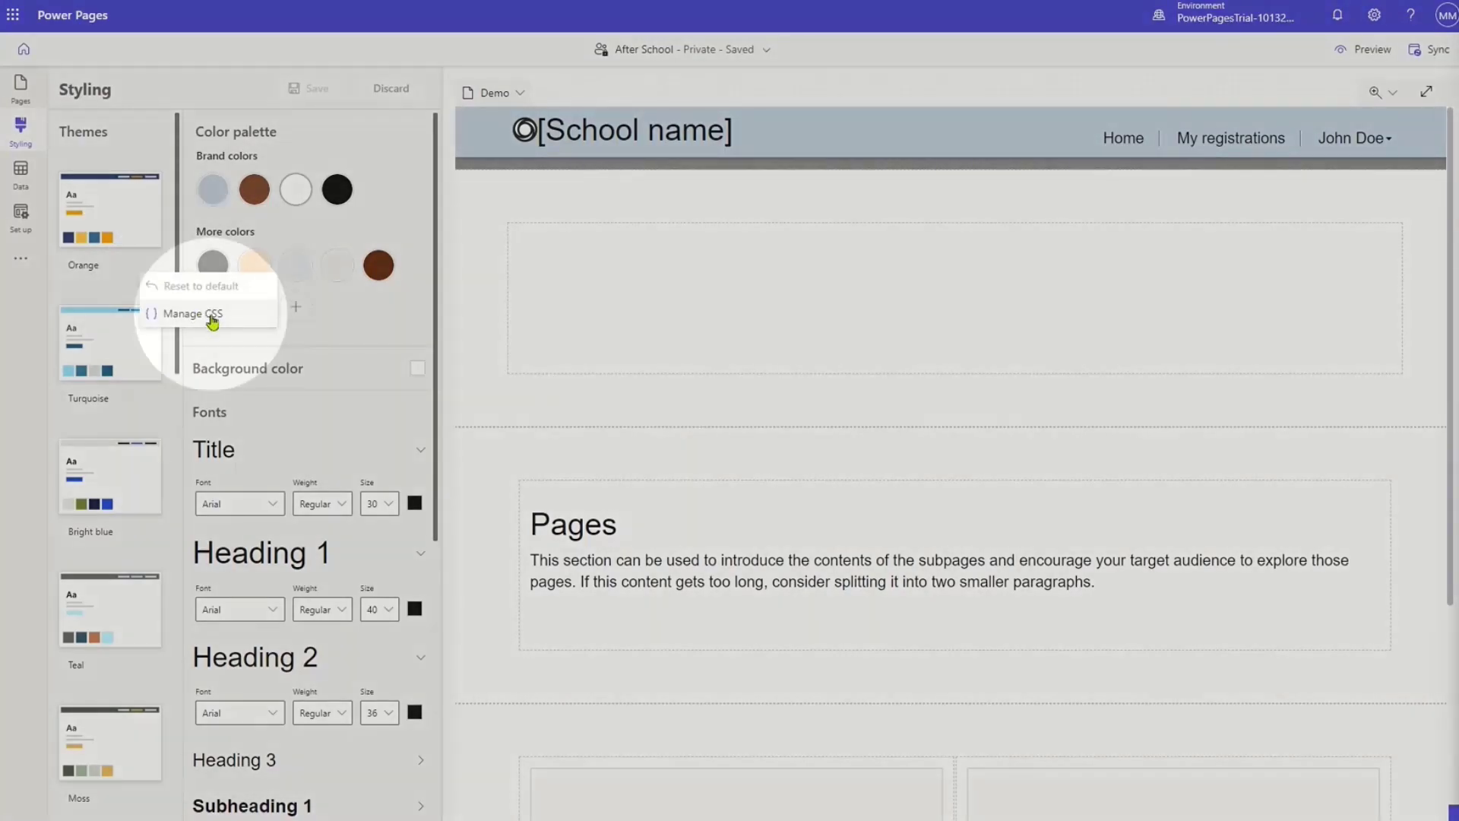
left_click(212, 322)
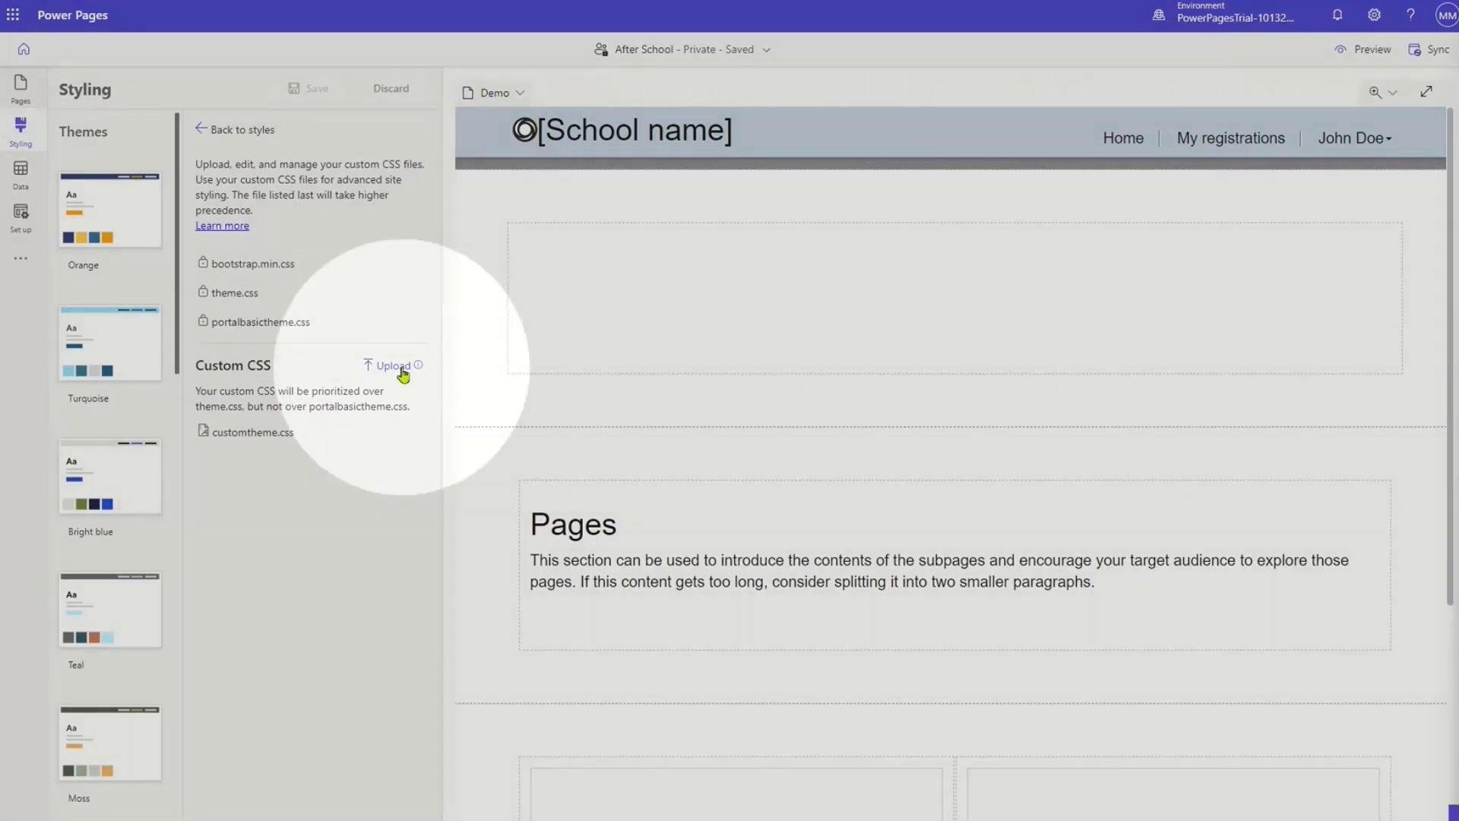
left_click(402, 371)
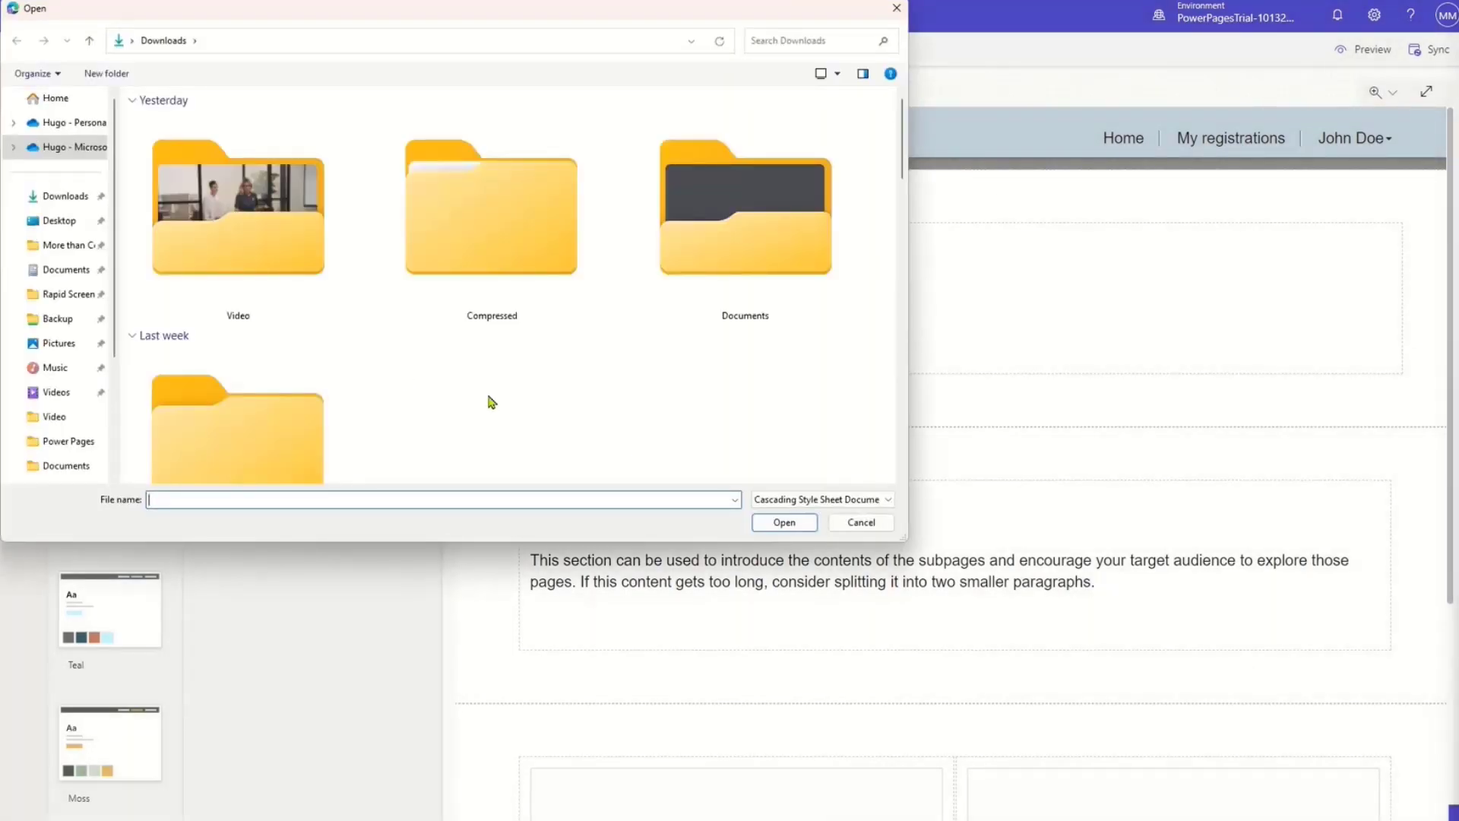
left_click(850, 524)
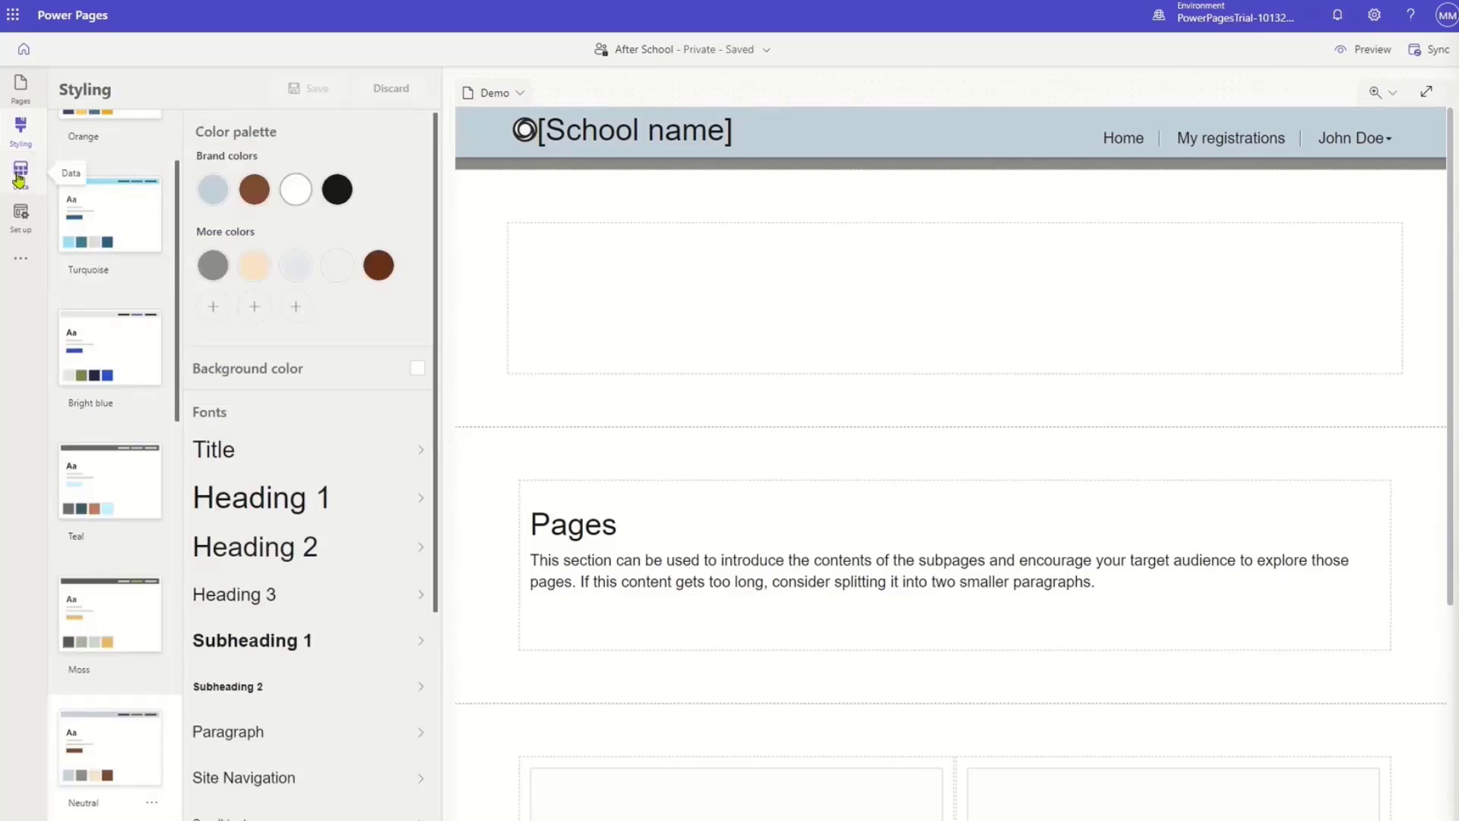
- Open the Data workspace and expand other tables to list Contact, Course and Registration
left_click(20, 176)
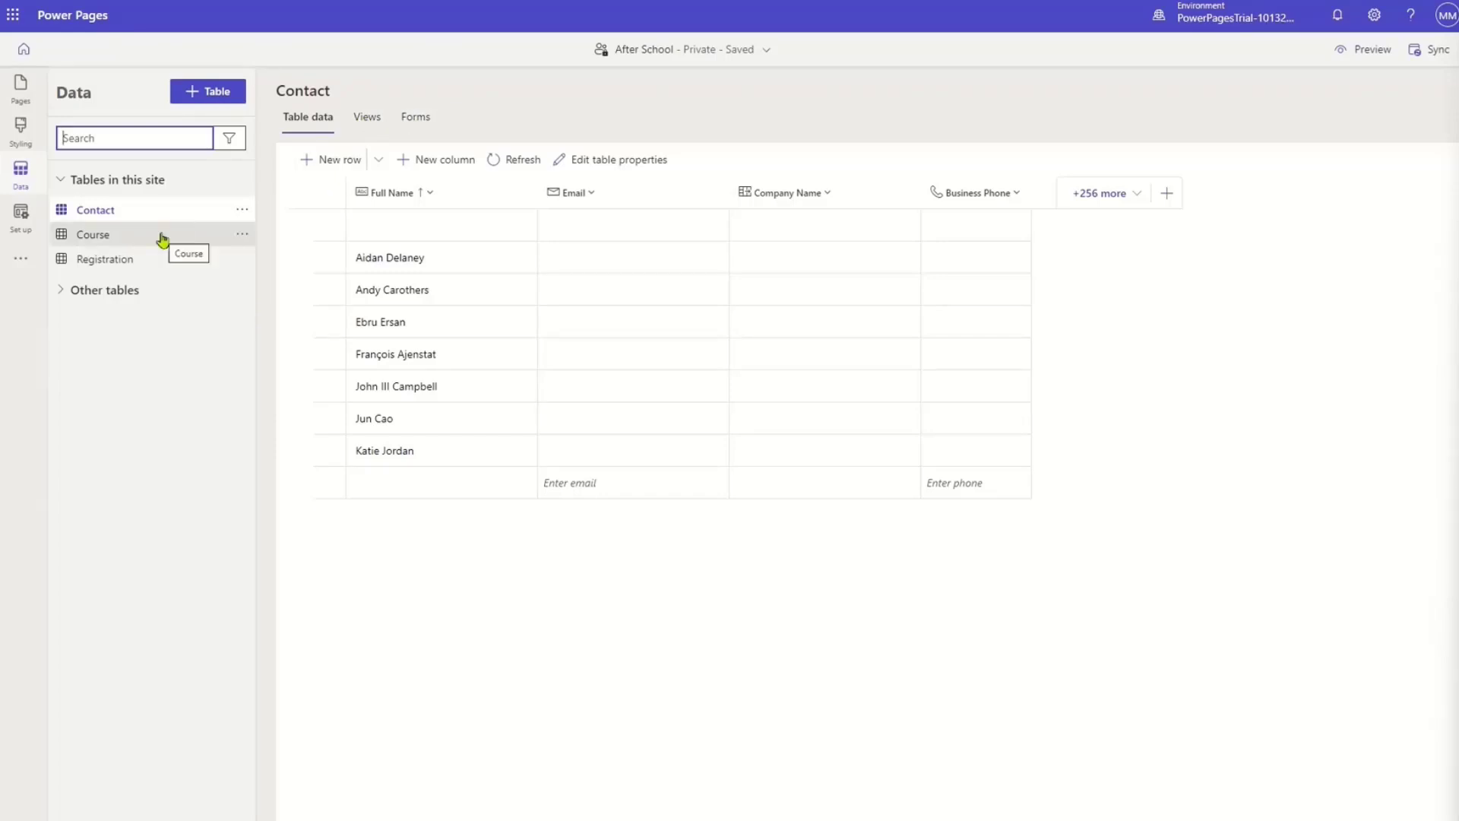
left_click(59, 292)
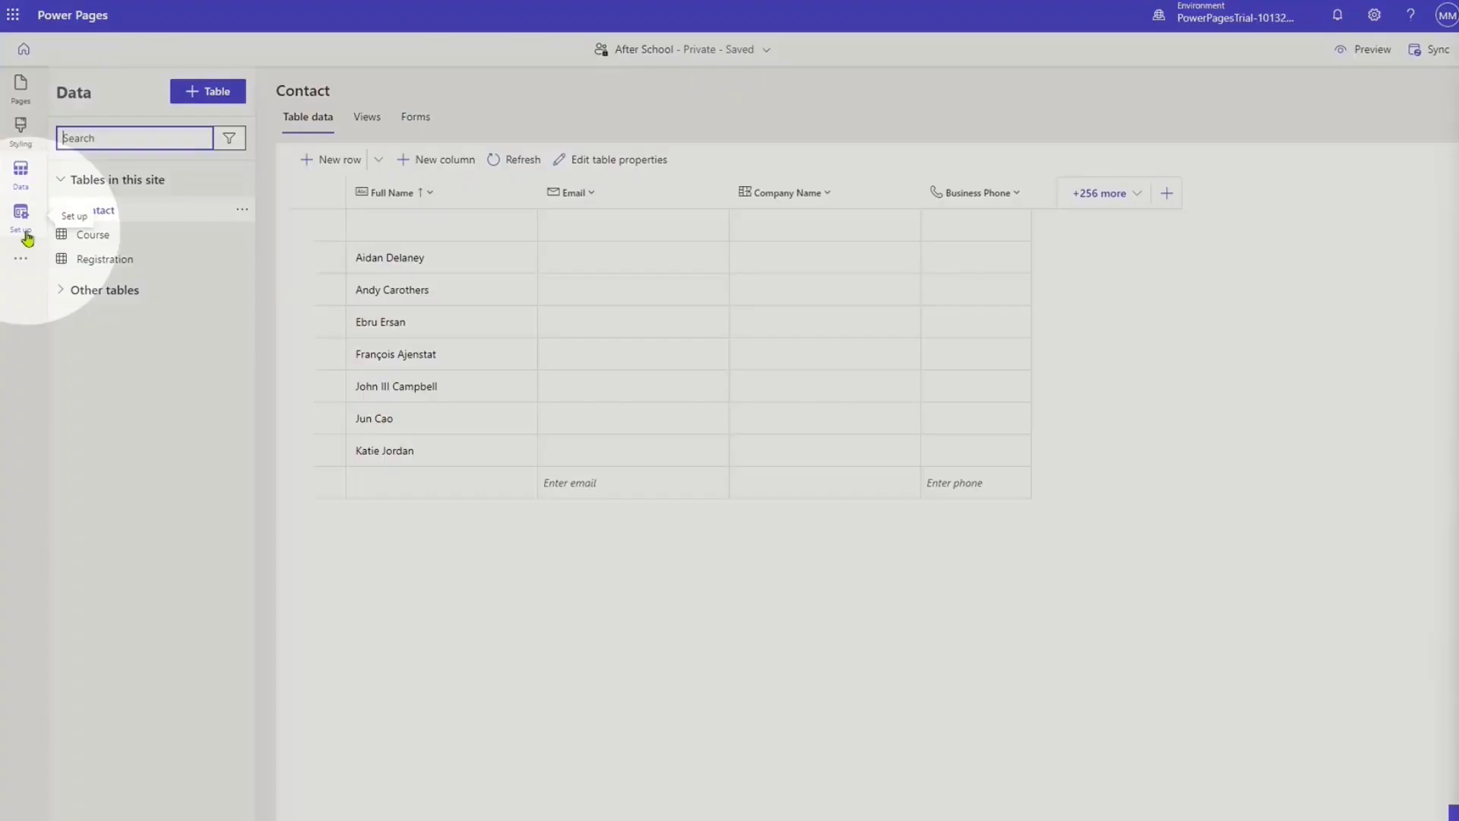
- Open Set up and show the Go-live checklist under General
left_click(26, 234)
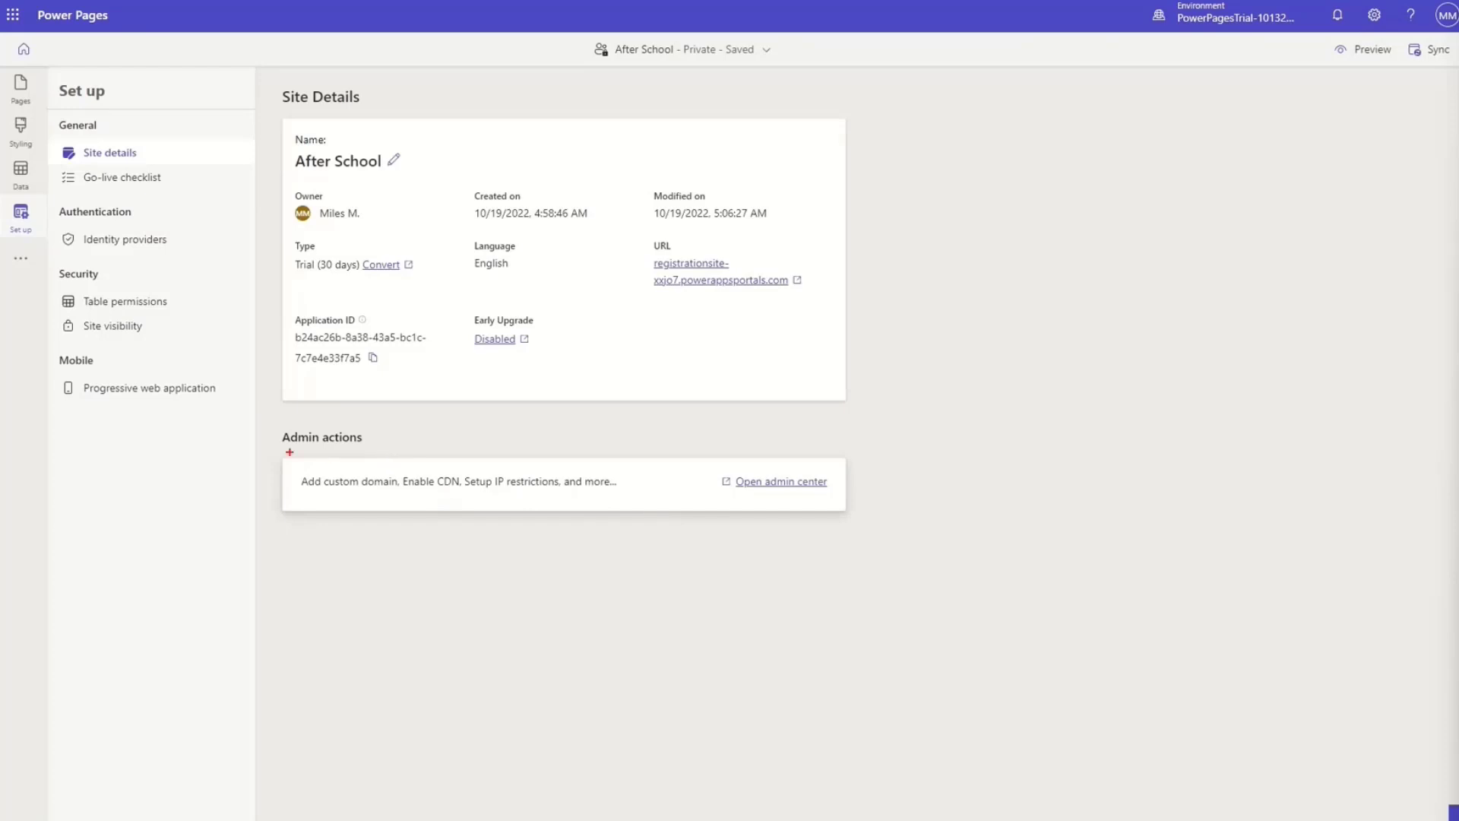
left_click_drag(284, 455, 649, 517)
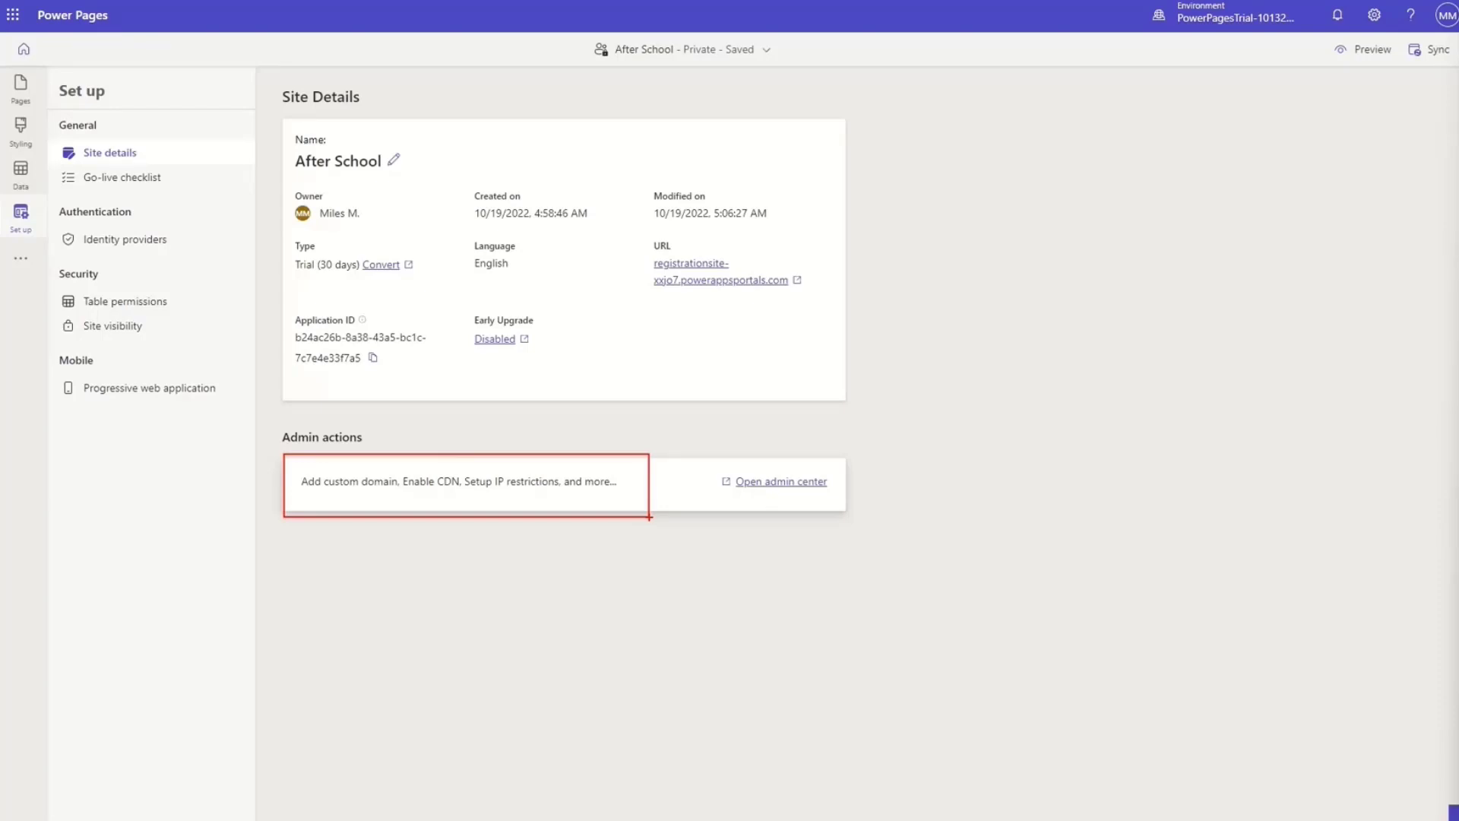
left_click(159, 181)
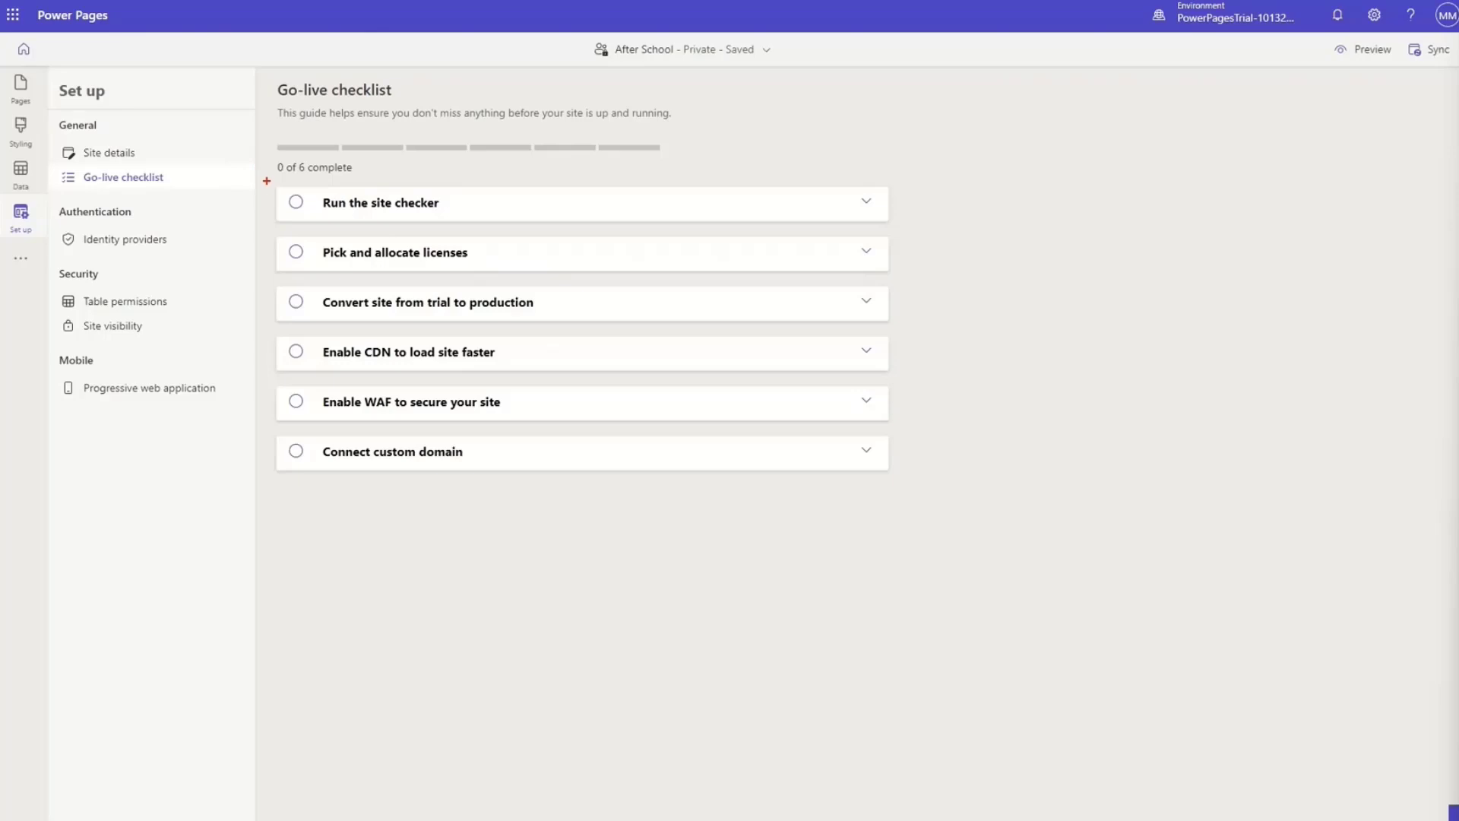
- Expand 'Run the site checker', then open Progressive web application settings under Mobile
left_click_drag(266, 180, 907, 496)
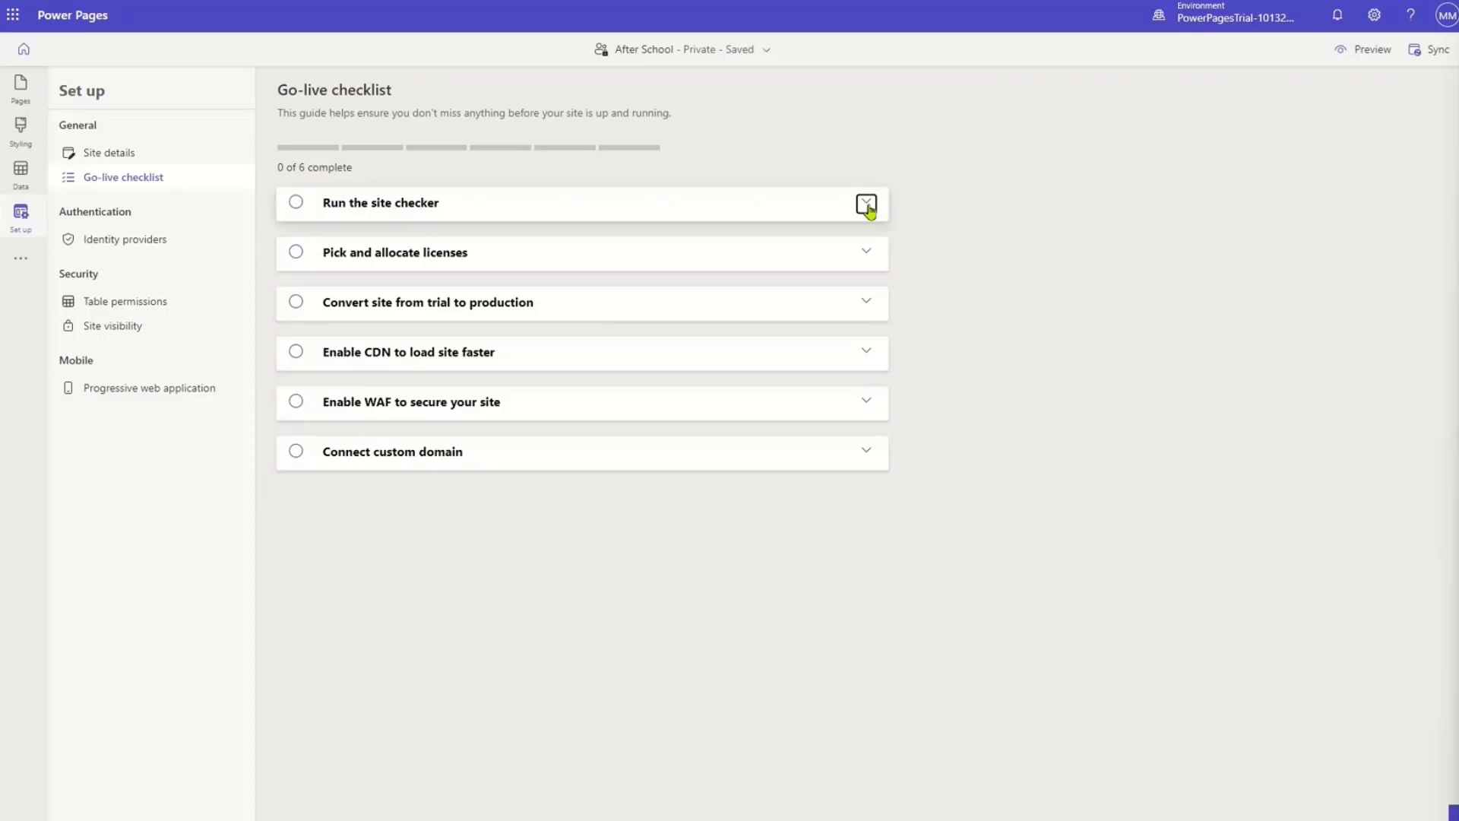
left_click(866, 203)
left_click(167, 388)
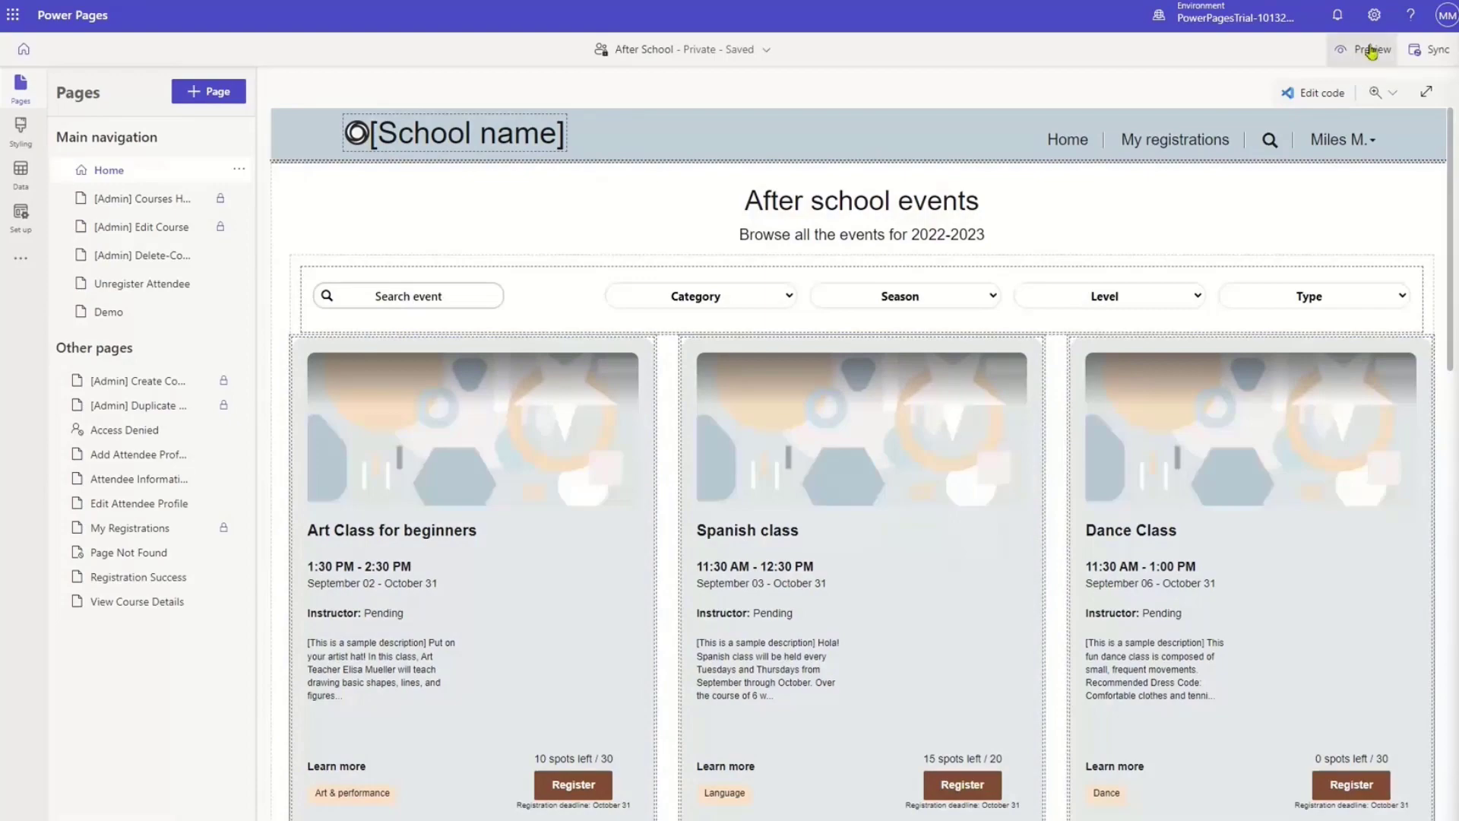
- Preview the After school events Home page at Desktop size
left_click(1372, 49)
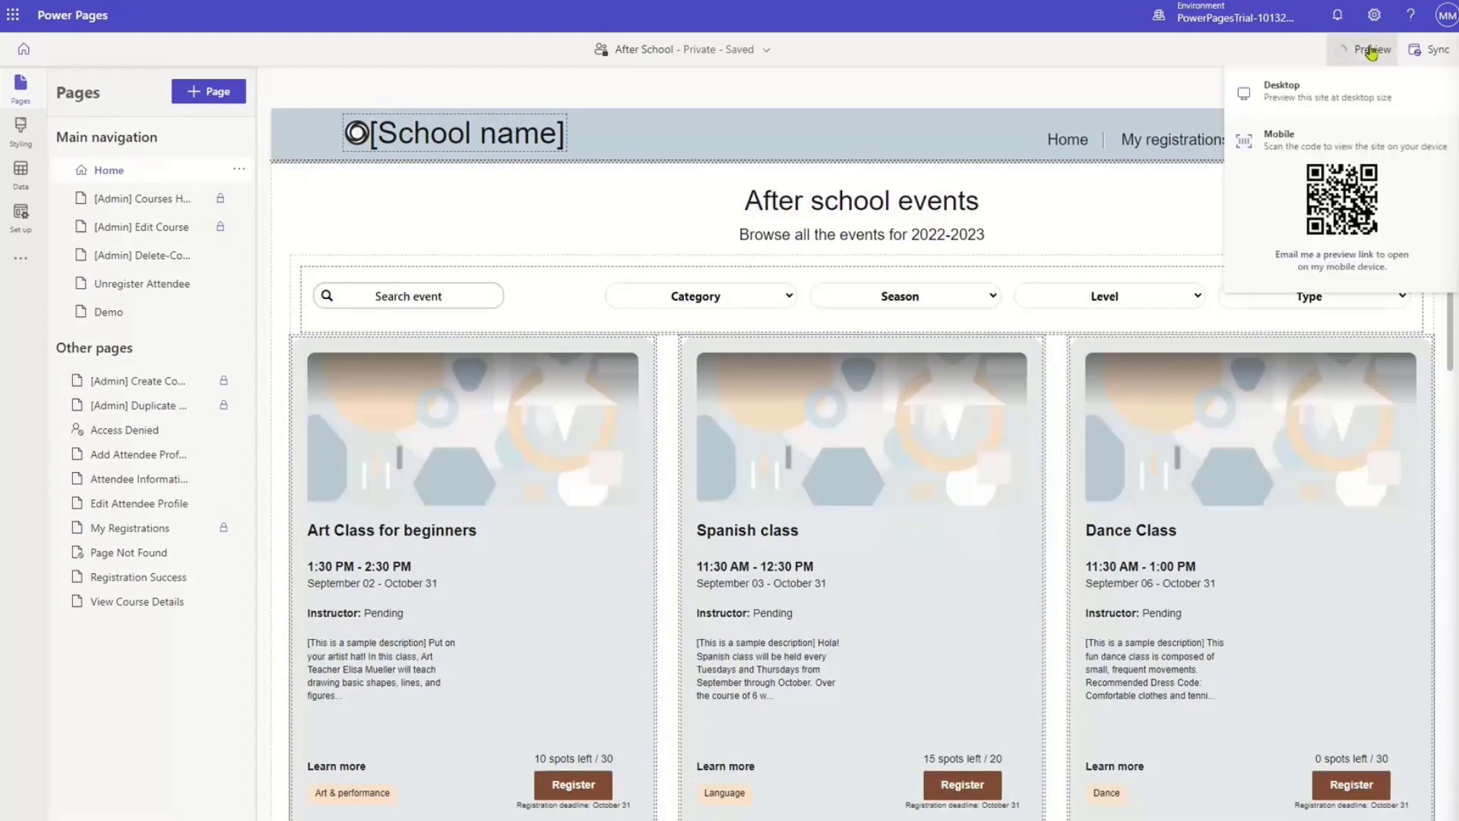
left_click(1322, 107)
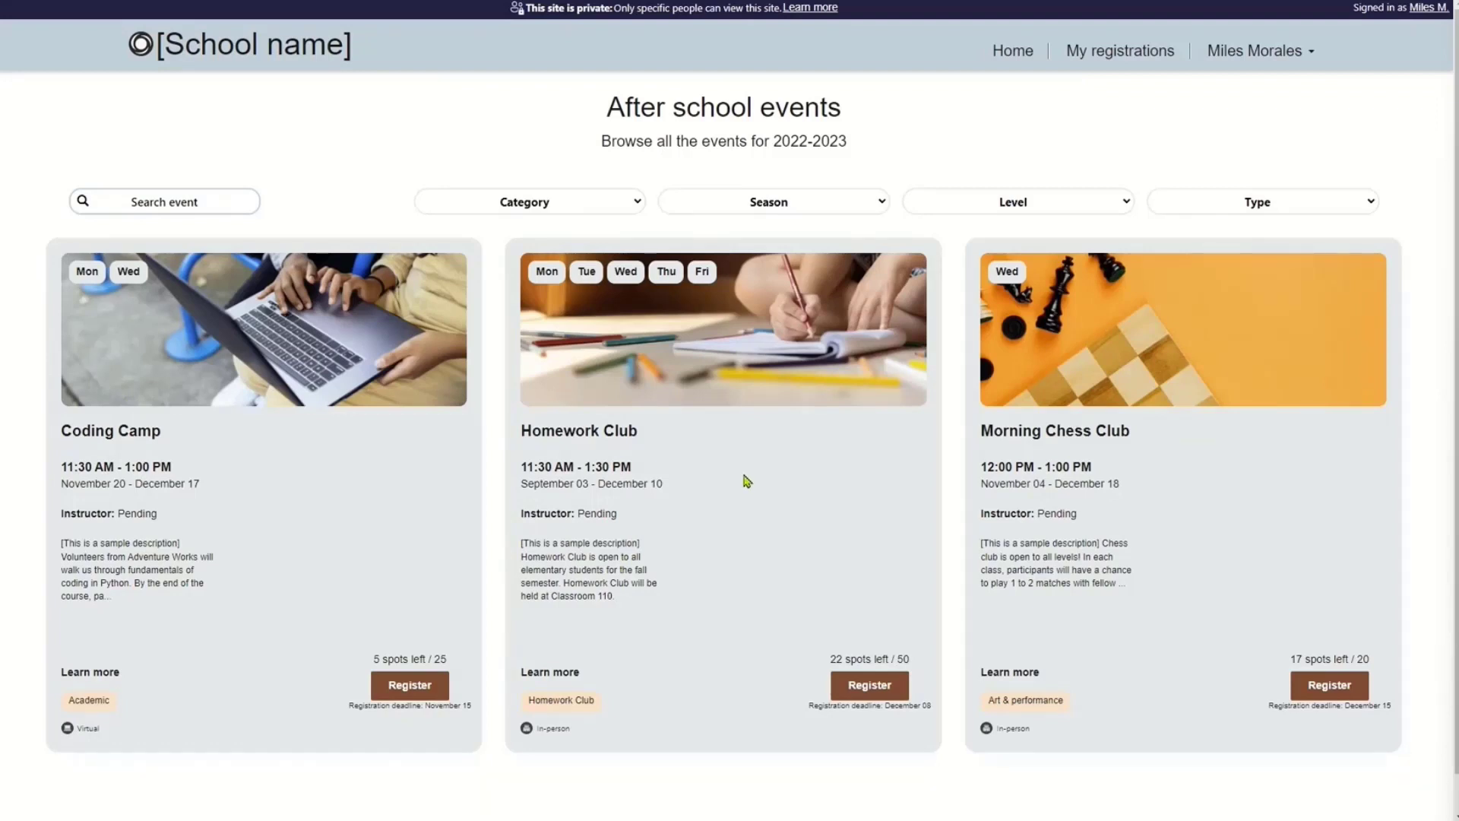
mouse_move(494, 5)
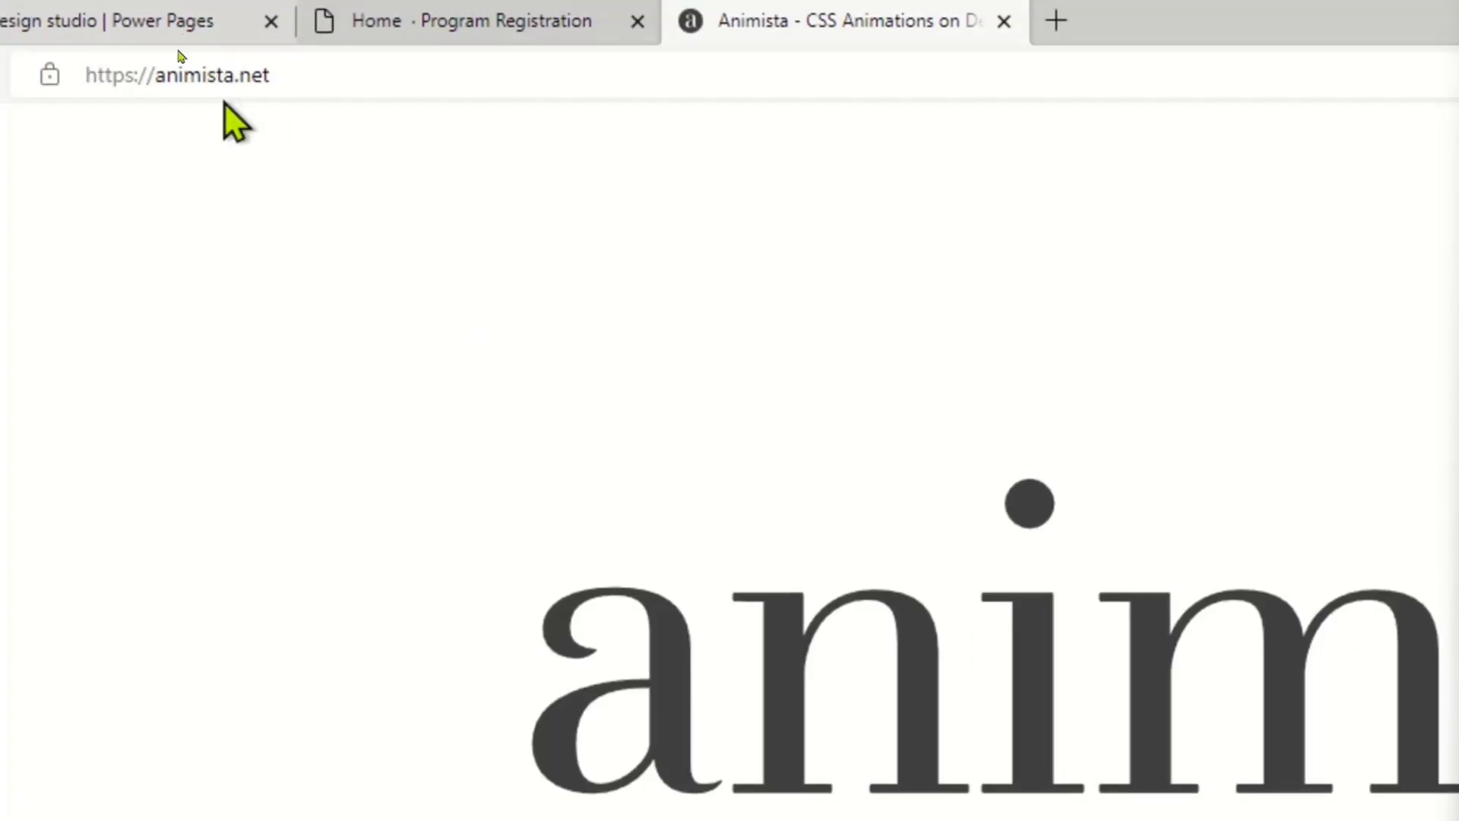
- In full-screen Animista, copy the shadow-drop-2-center animation's CSS class code
key("F11")
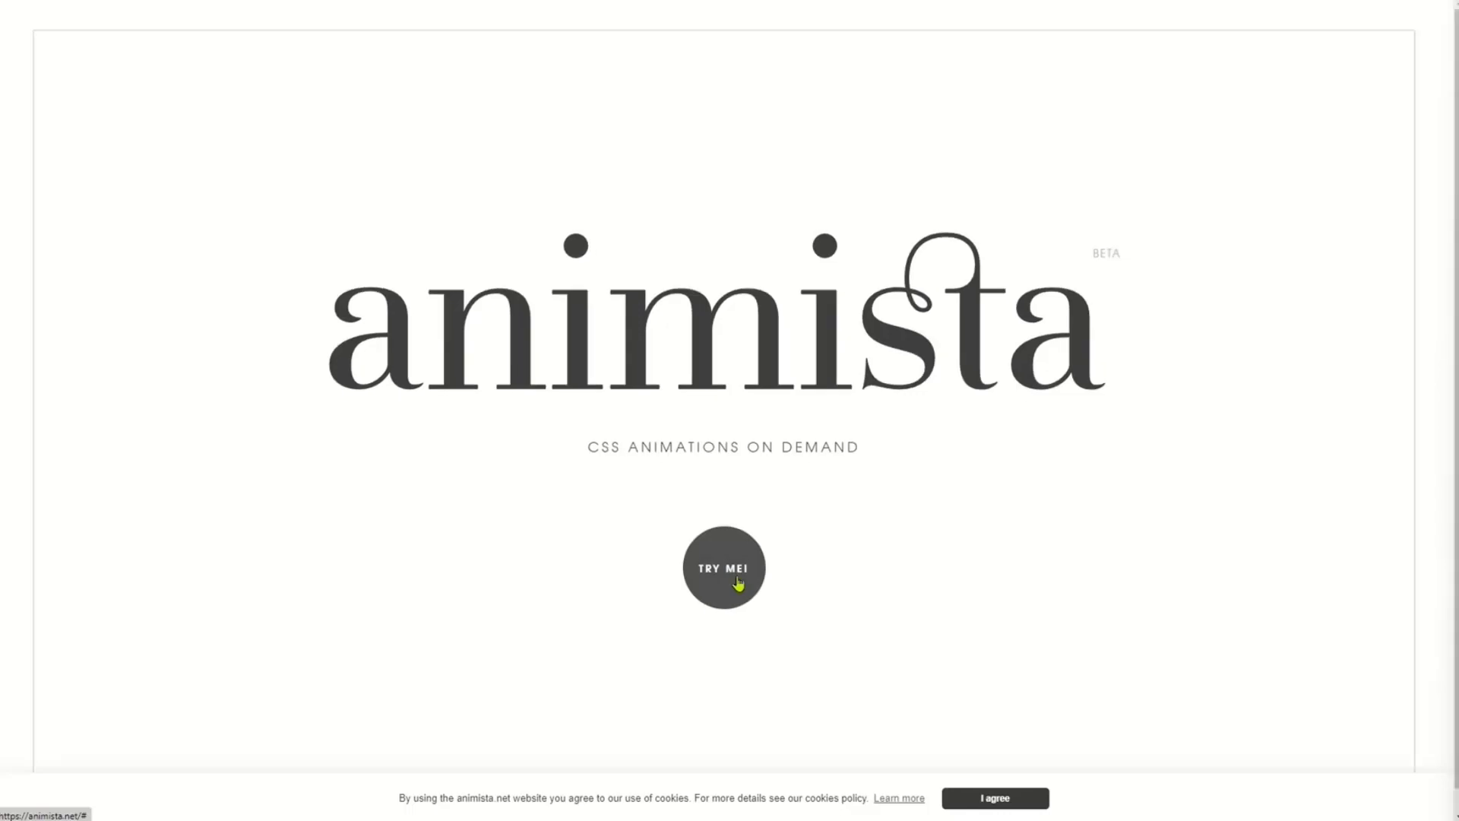
left_click(738, 582)
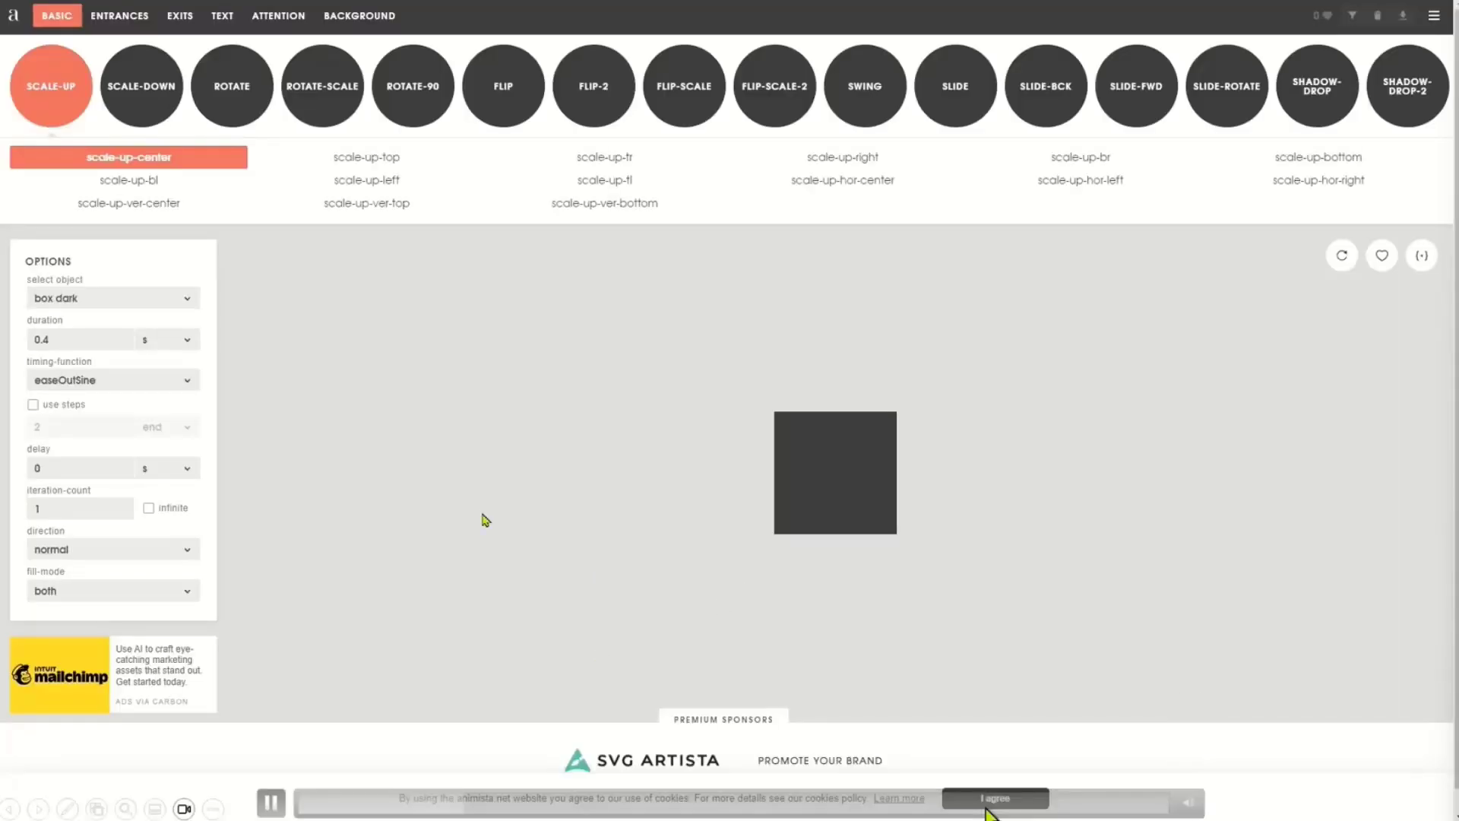
left_click(1076, 804)
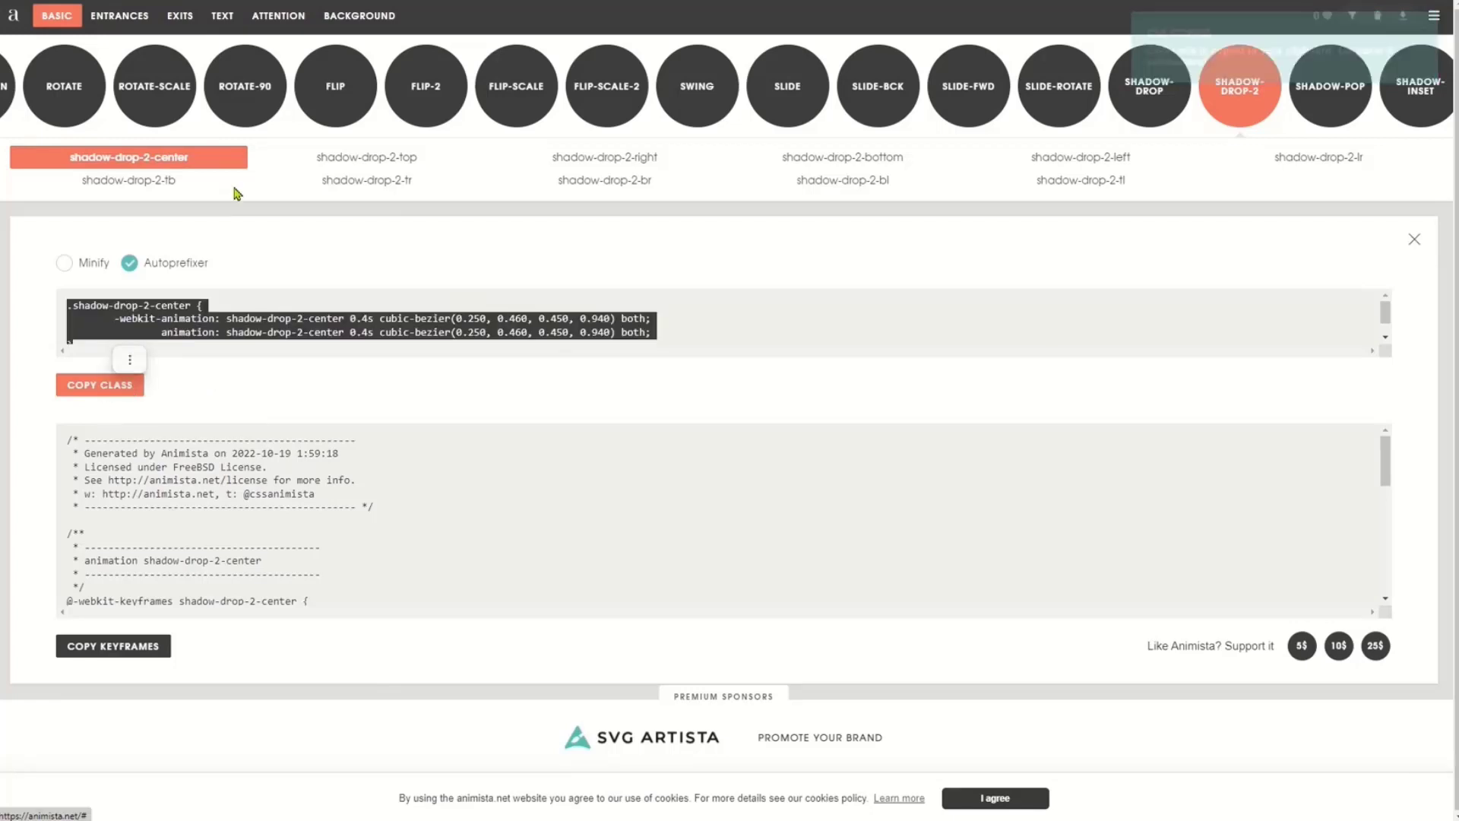
mouse_move(283, 3)
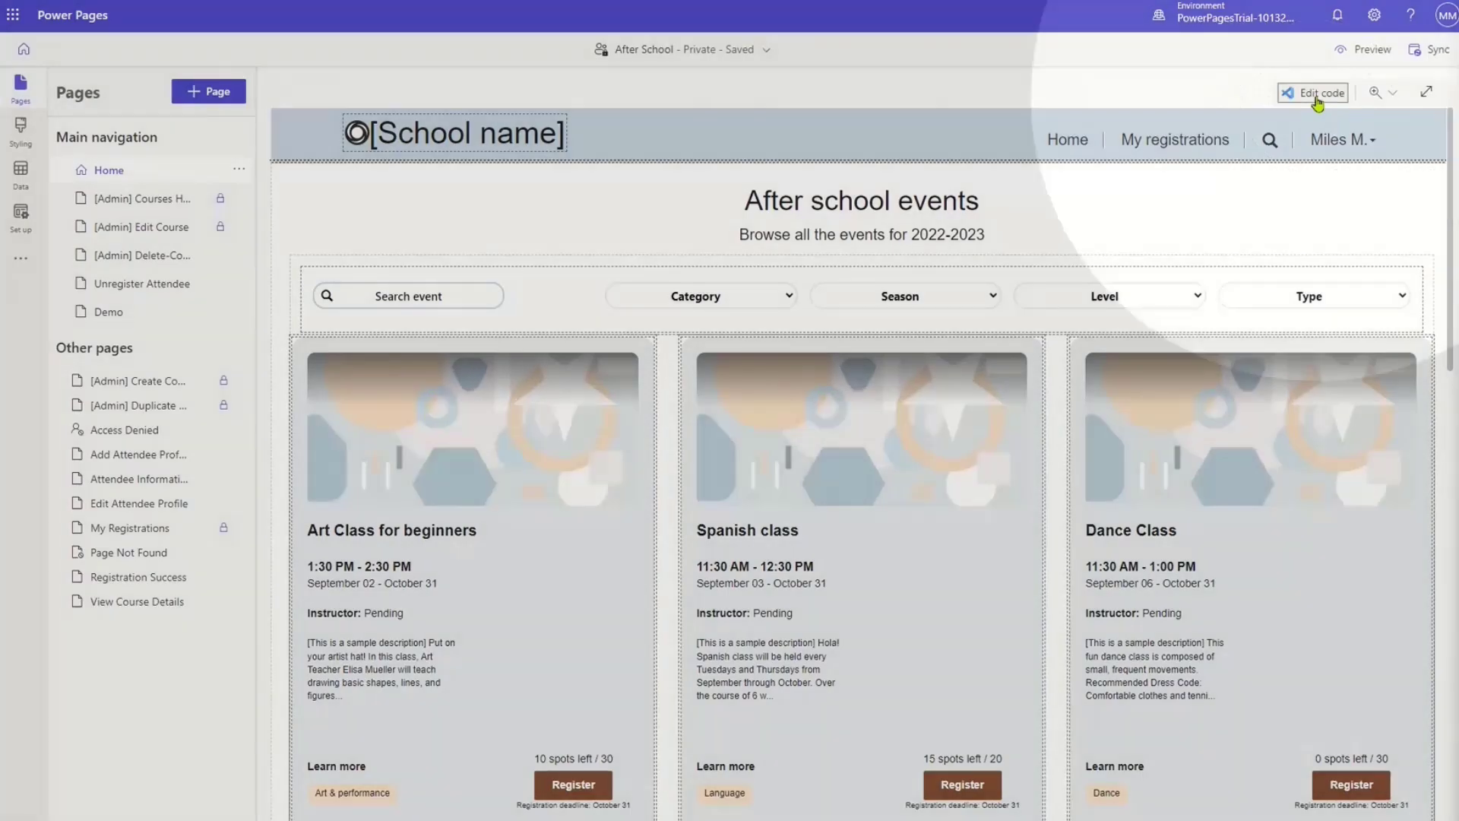
- Open the Home page's code files in Visual Studio Code for the Web via Edit code
left_click(1318, 98)
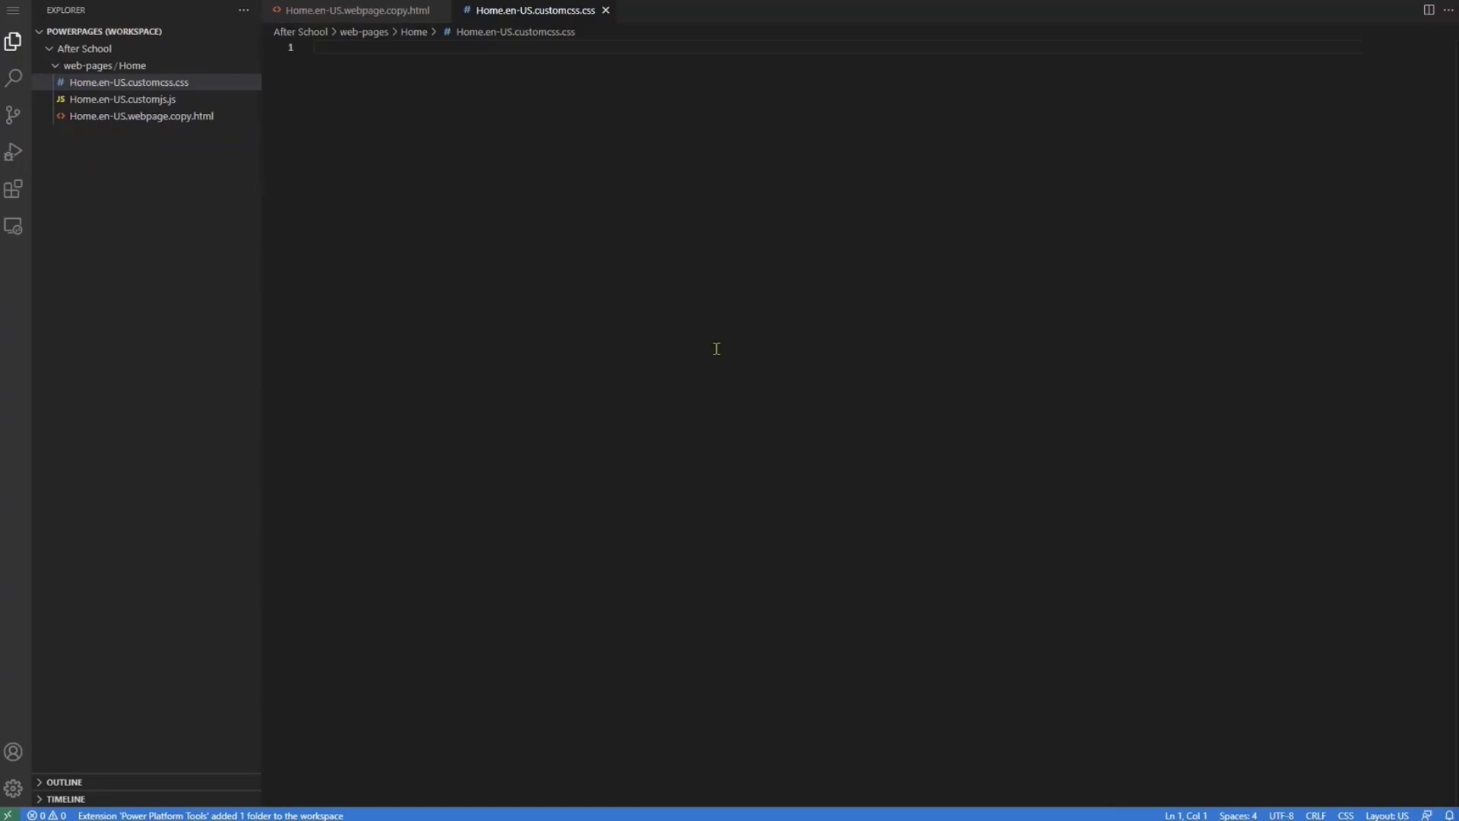
- Add the .card:hover rule and shadow-drop-2-center keyframes to Home.en-US.customcss.css and save
left_click(176, 85)
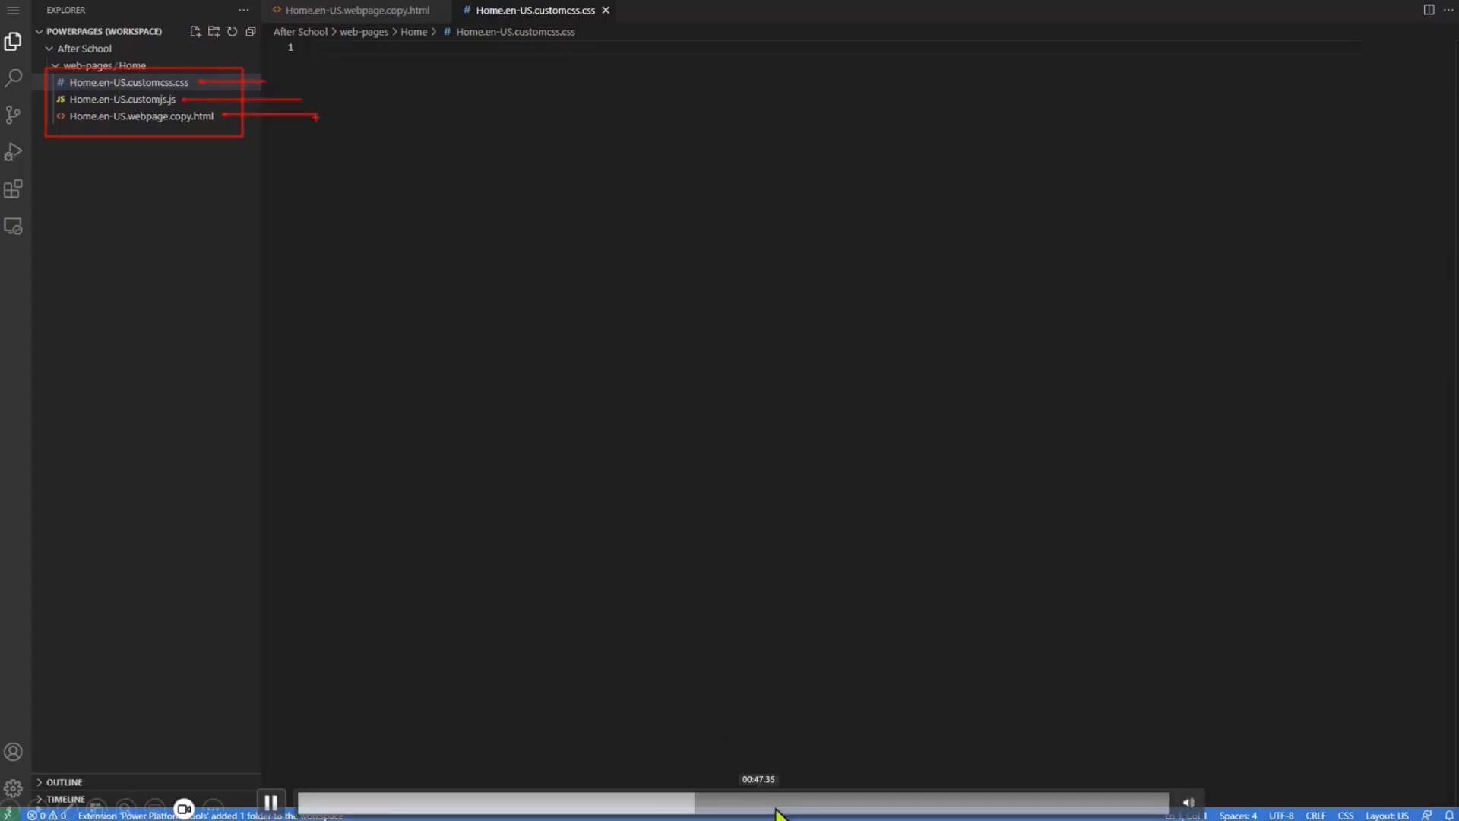
left_click(917, 803)
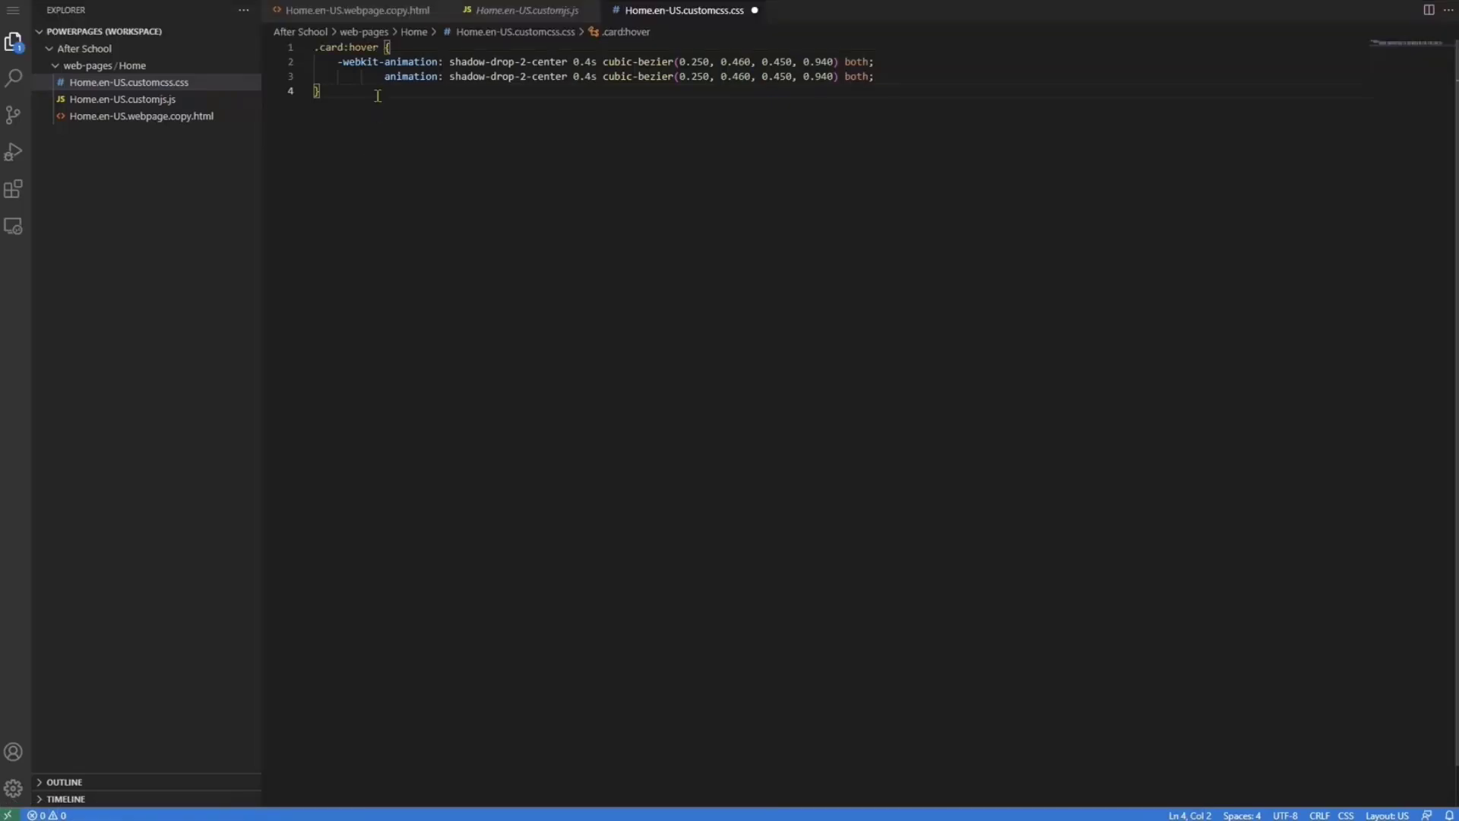
key("Return")
key("Return")
key("ctrl+v")
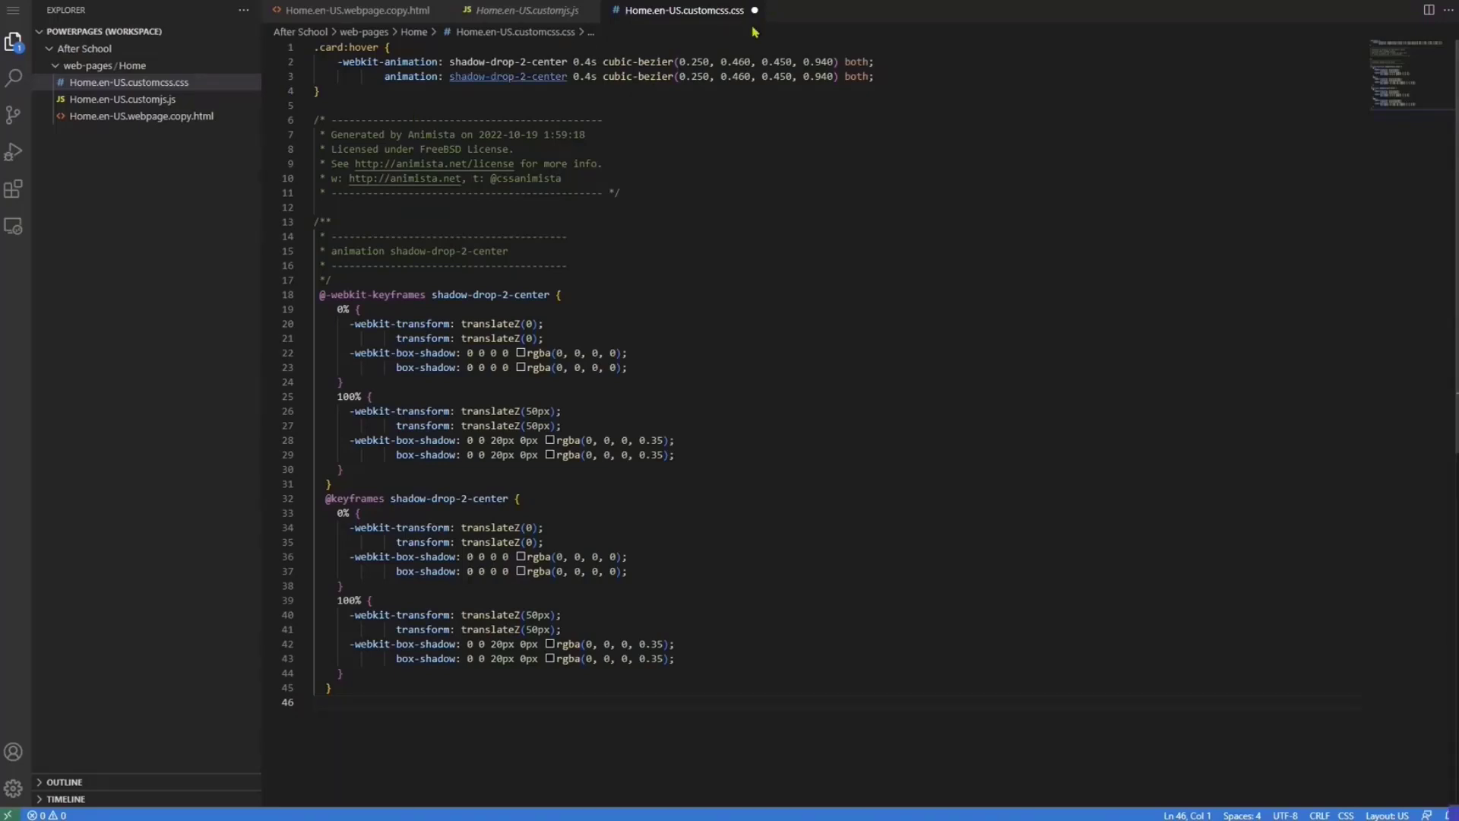
key("ctrl+s")
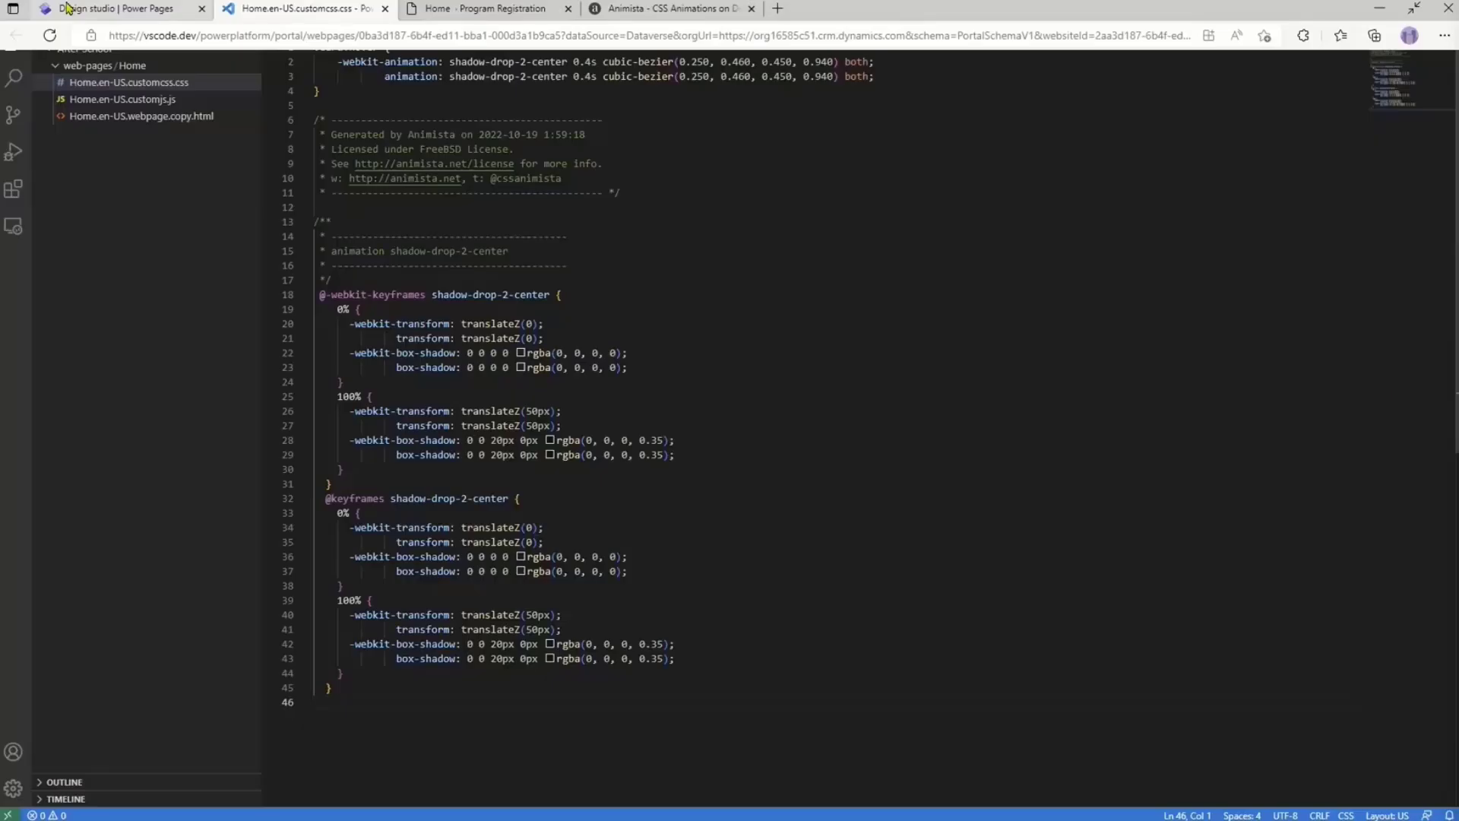
- Sync the edited CSS to the site and preview on desktop to check the card hover shadow
left_click(67, 7)
left_click(709, 456)
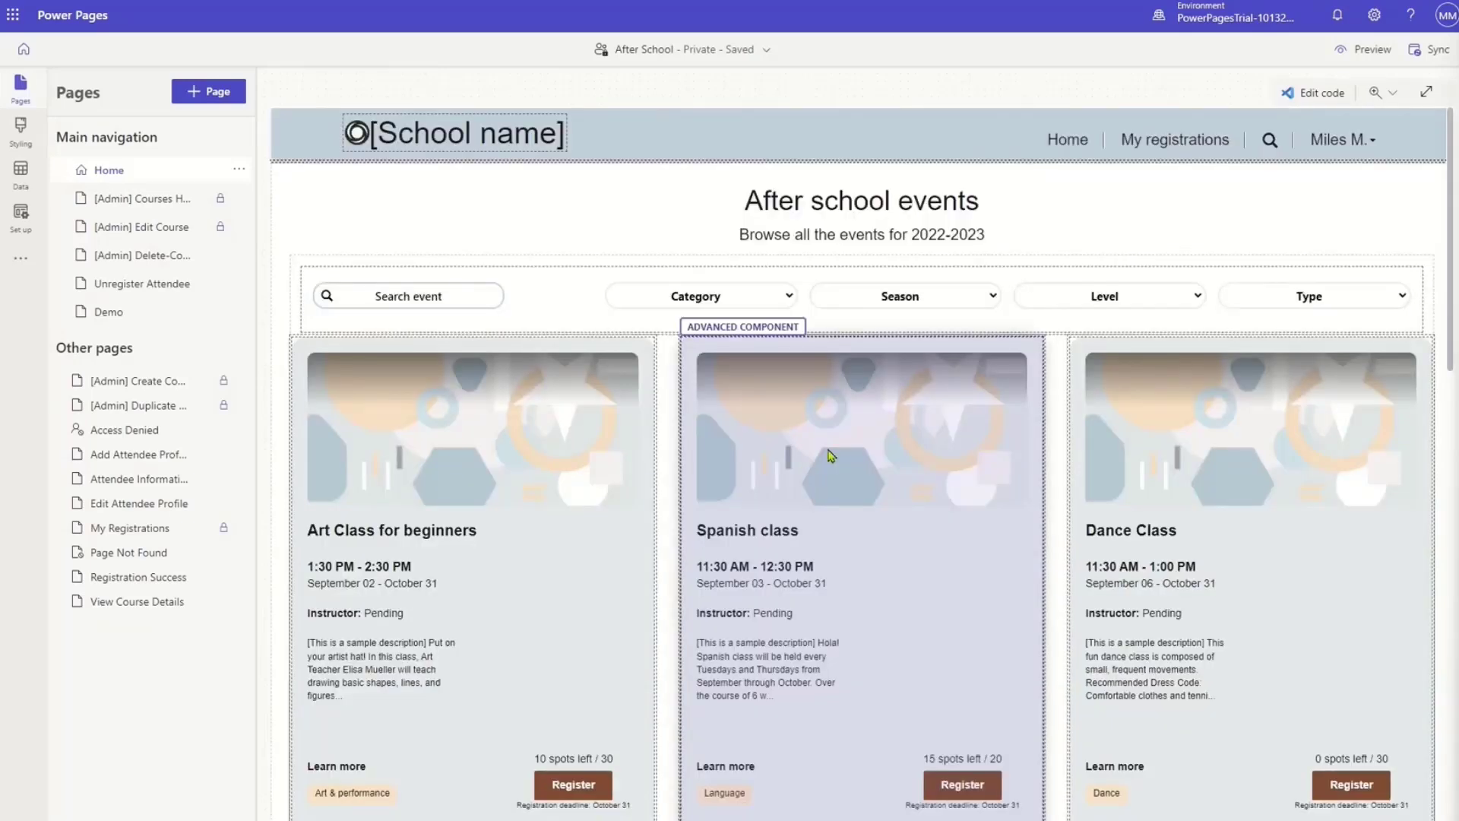
left_click(1354, 54)
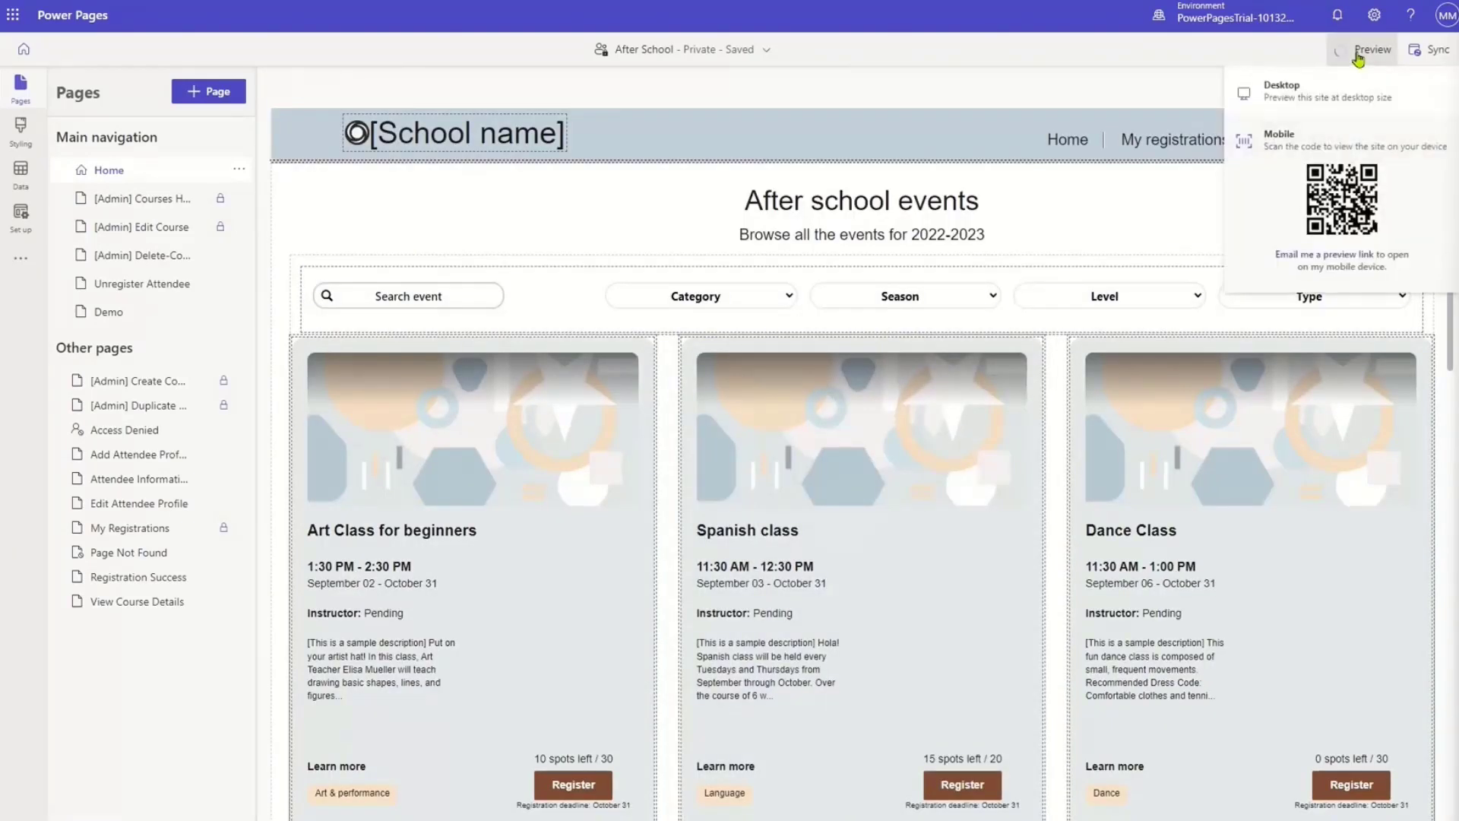
left_click(1274, 99)
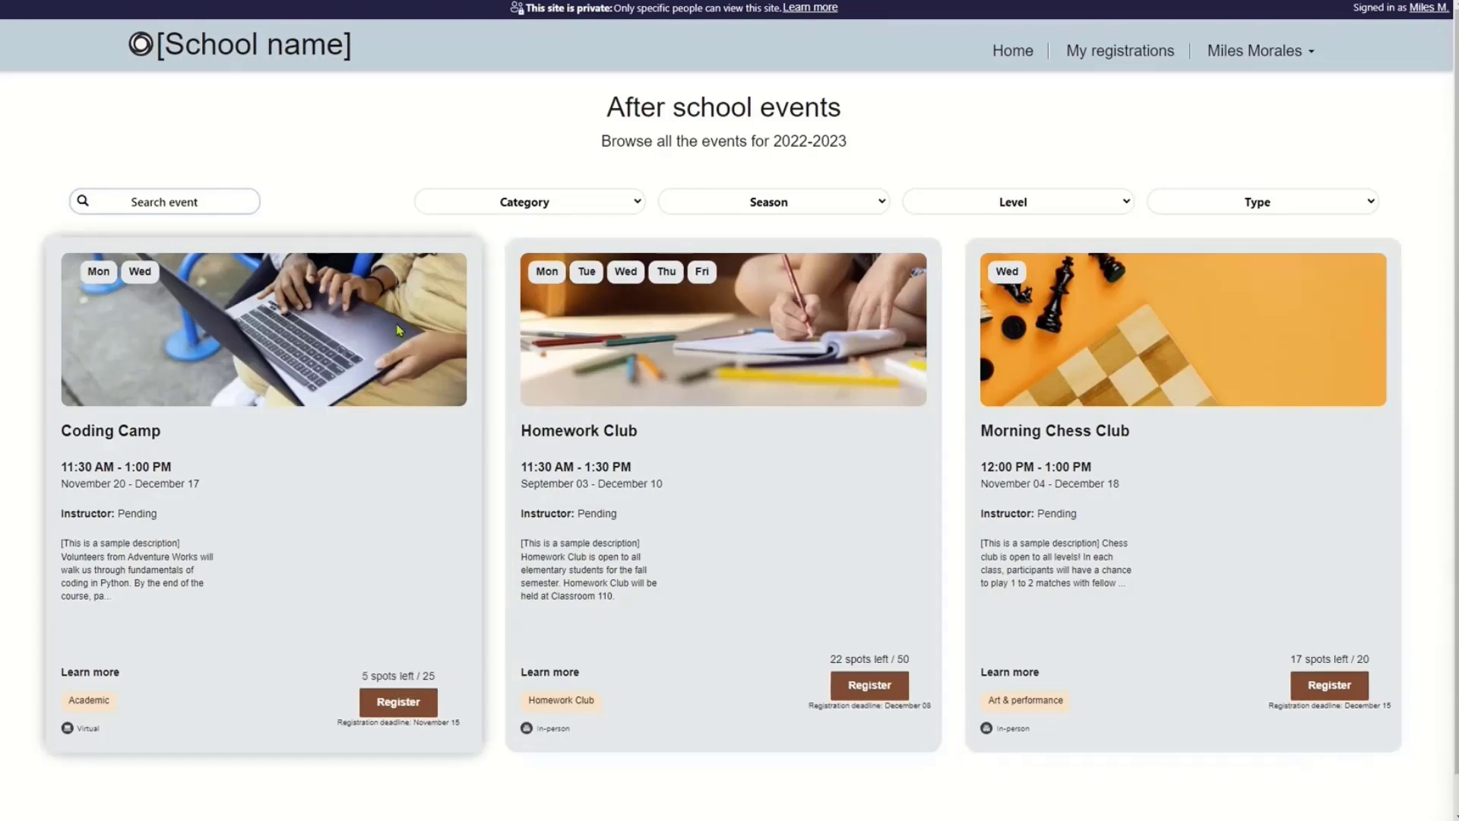
mouse_move(730, 2)
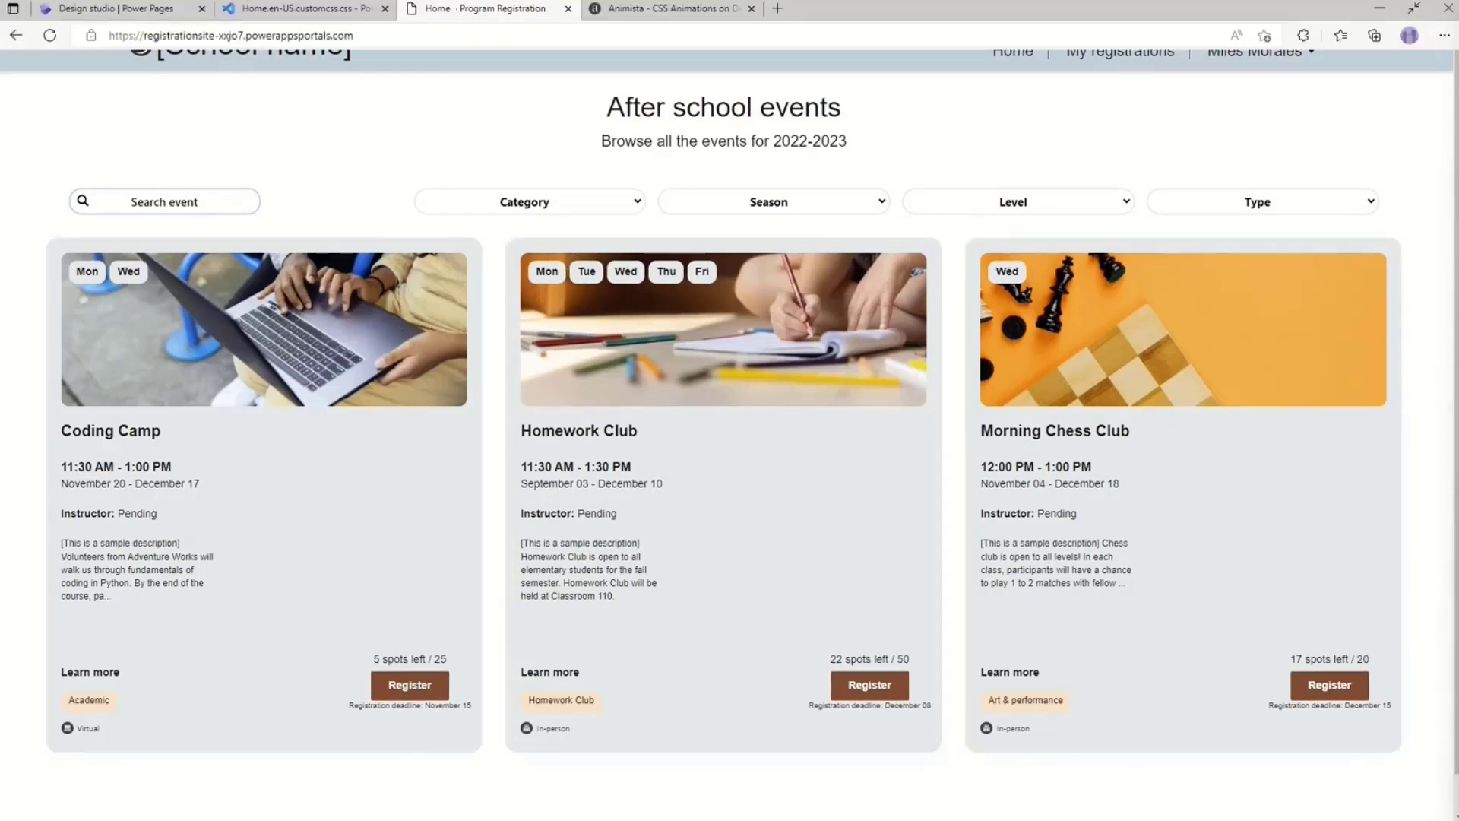